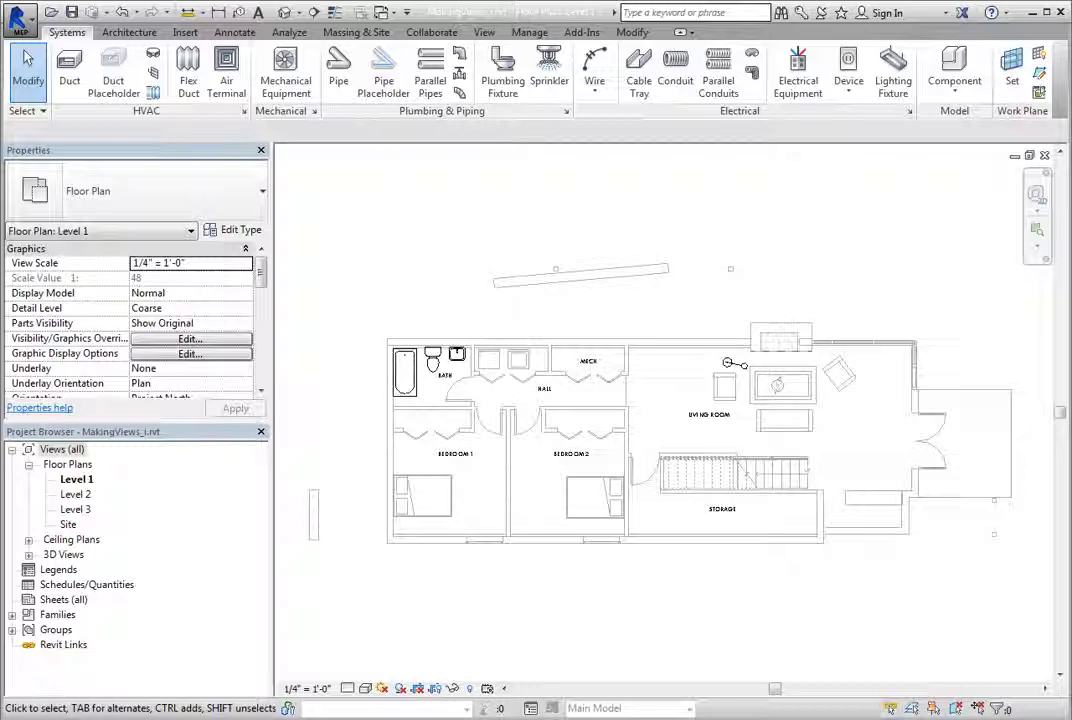
Step: Duplicate the Level 1 floor plan view with only its model geometry, without the annotations
{"action": "left_click", "coordinate": [486, 34]}
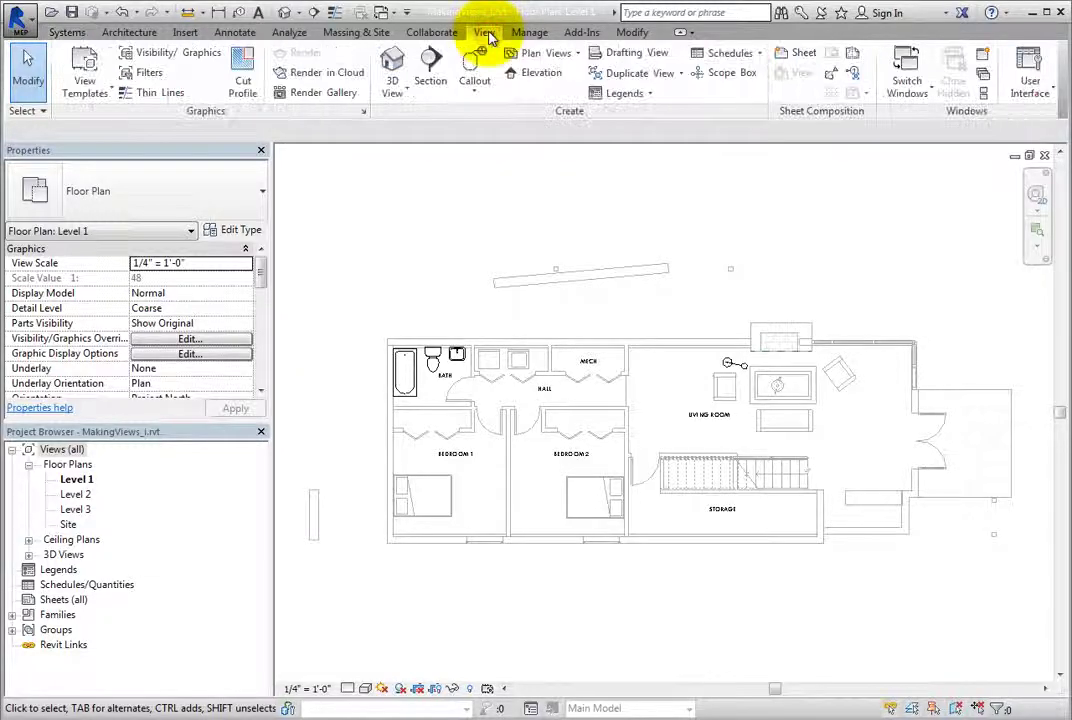
{"action": "left_click", "coordinate": [676, 78]}
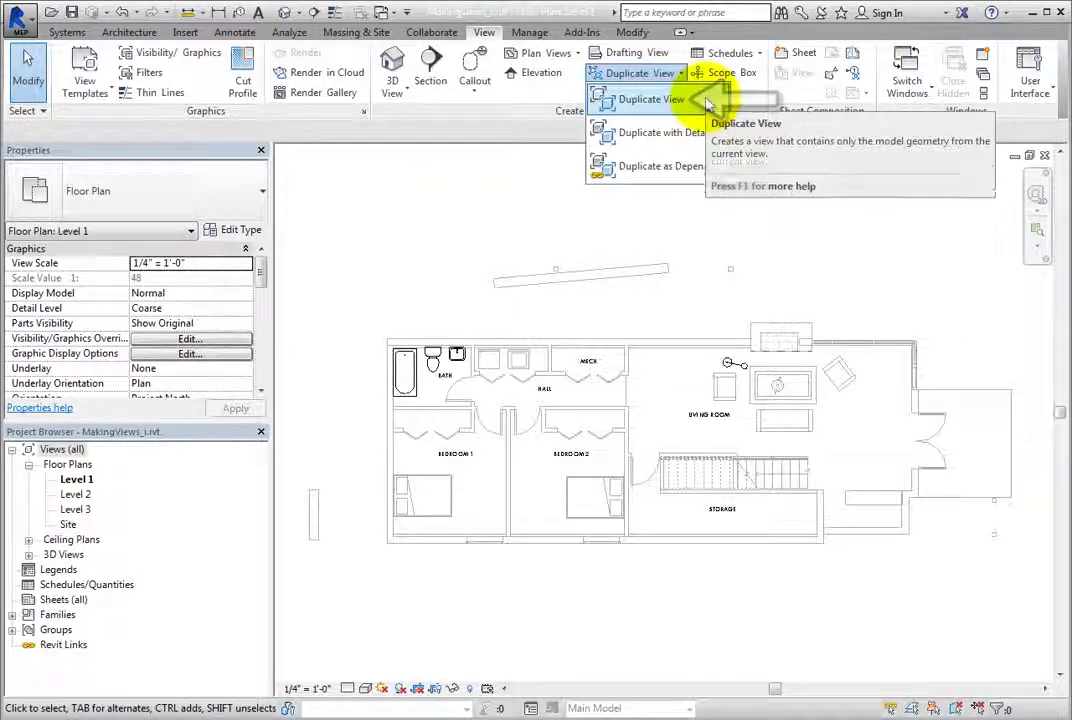
{"action": "left_click", "coordinate": [650, 99]}
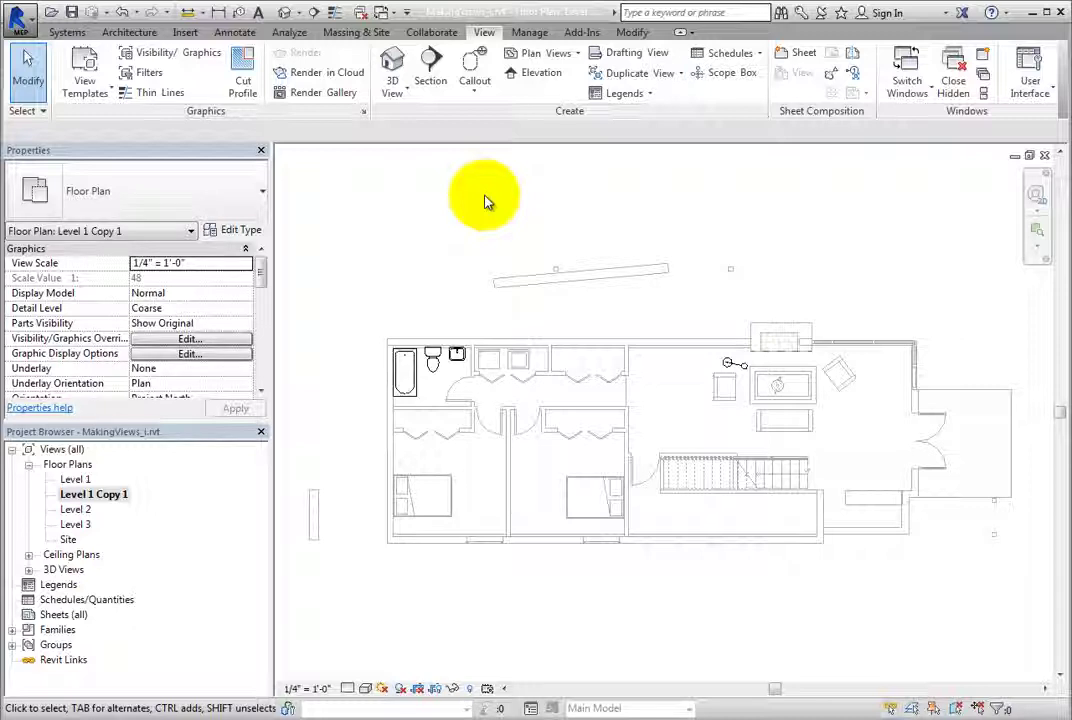
Step: Rename the duplicated Level 1 floor plan view as Level 1 Mechanical Plan
{"action": "left_click", "coordinate": [117, 497]}
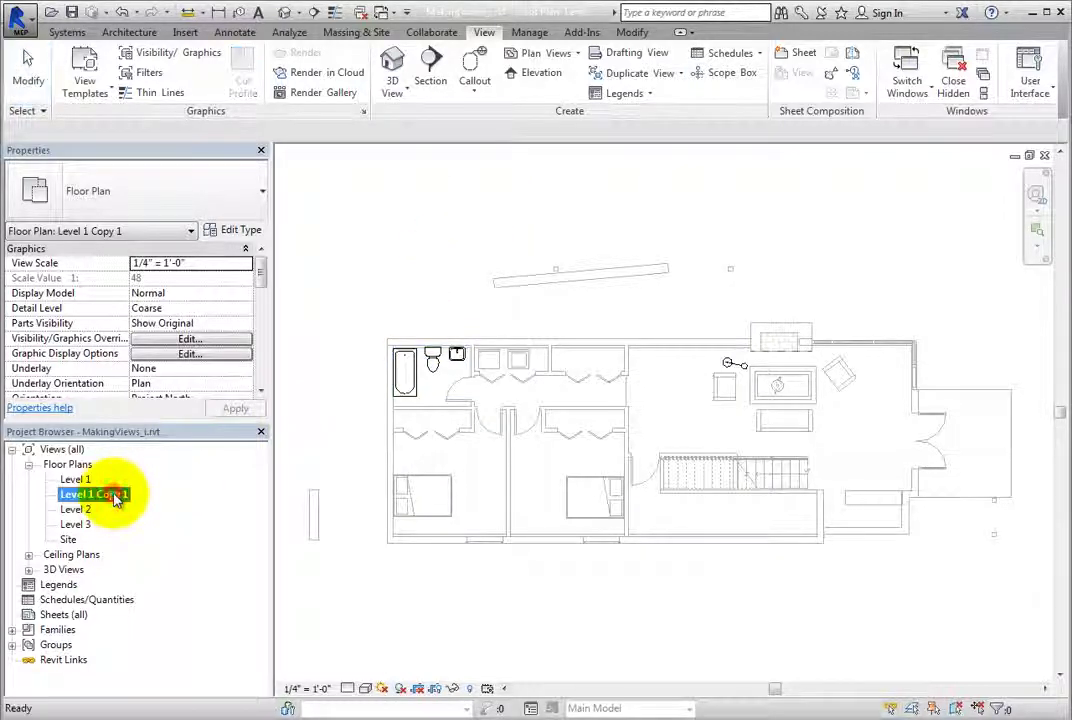
{"action": "key", "text": "F2"}
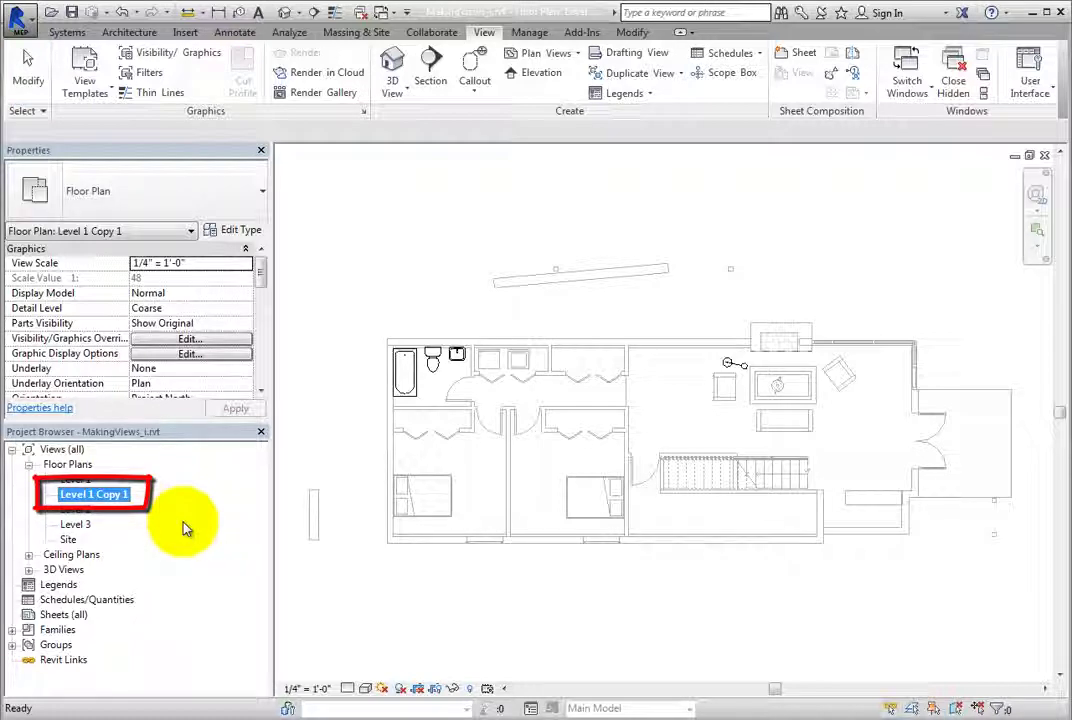
{"action": "key", "text": "Return"}
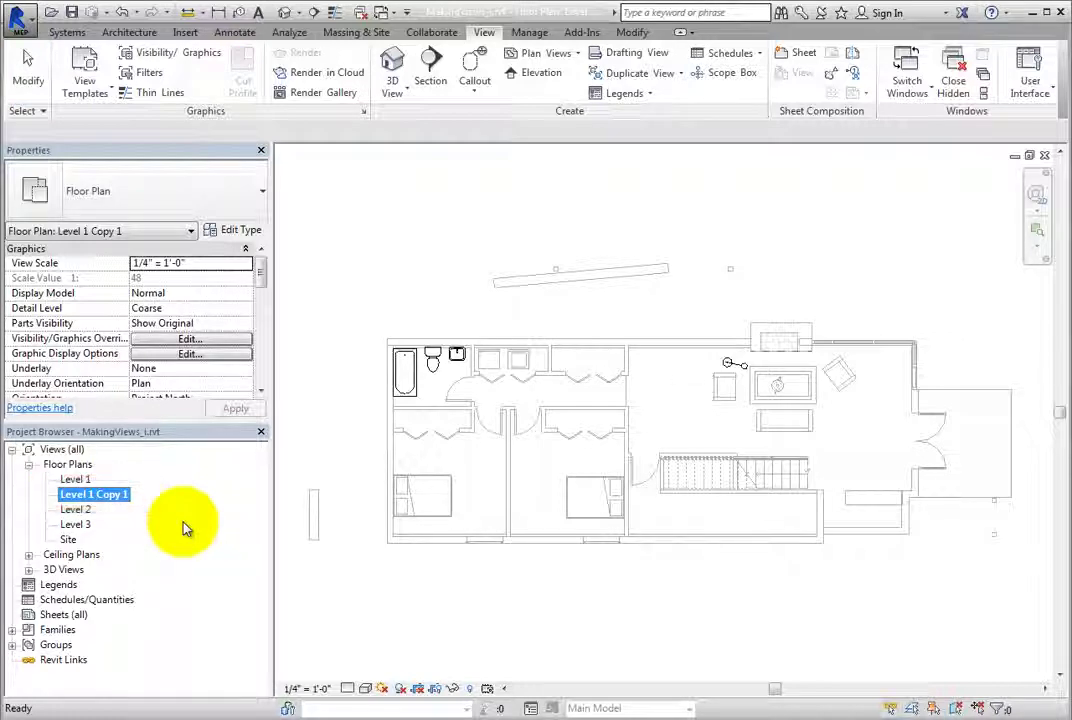
{"action": "right_click", "coordinate": [103, 497]}
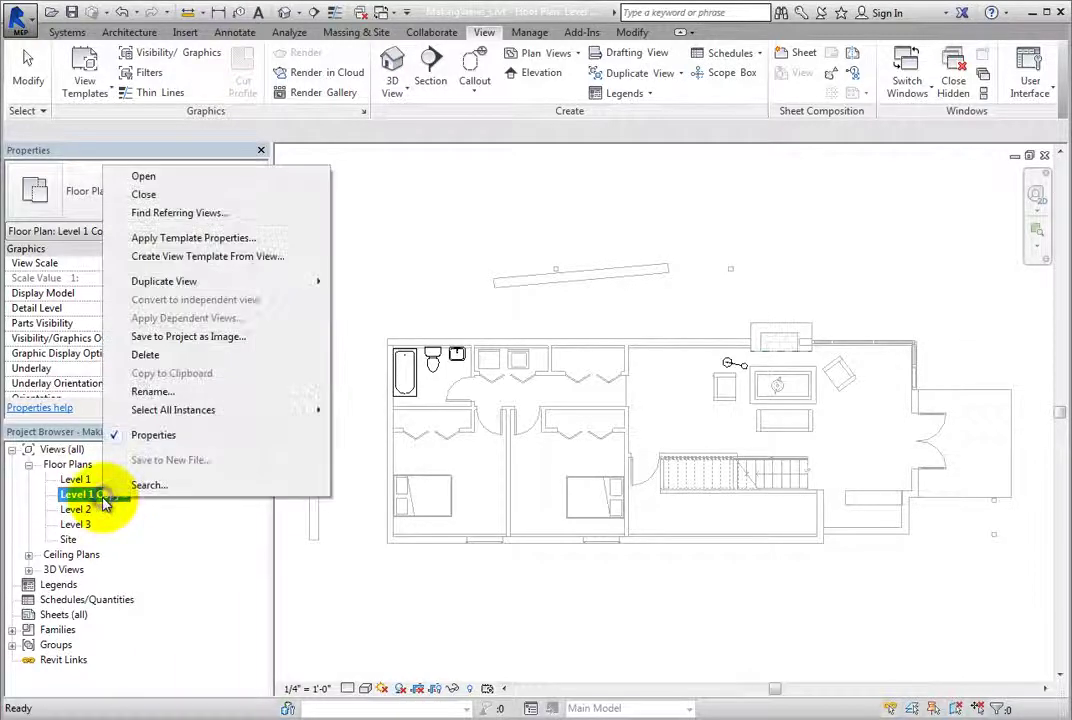
{"action": "left_click", "coordinate": [195, 392]}
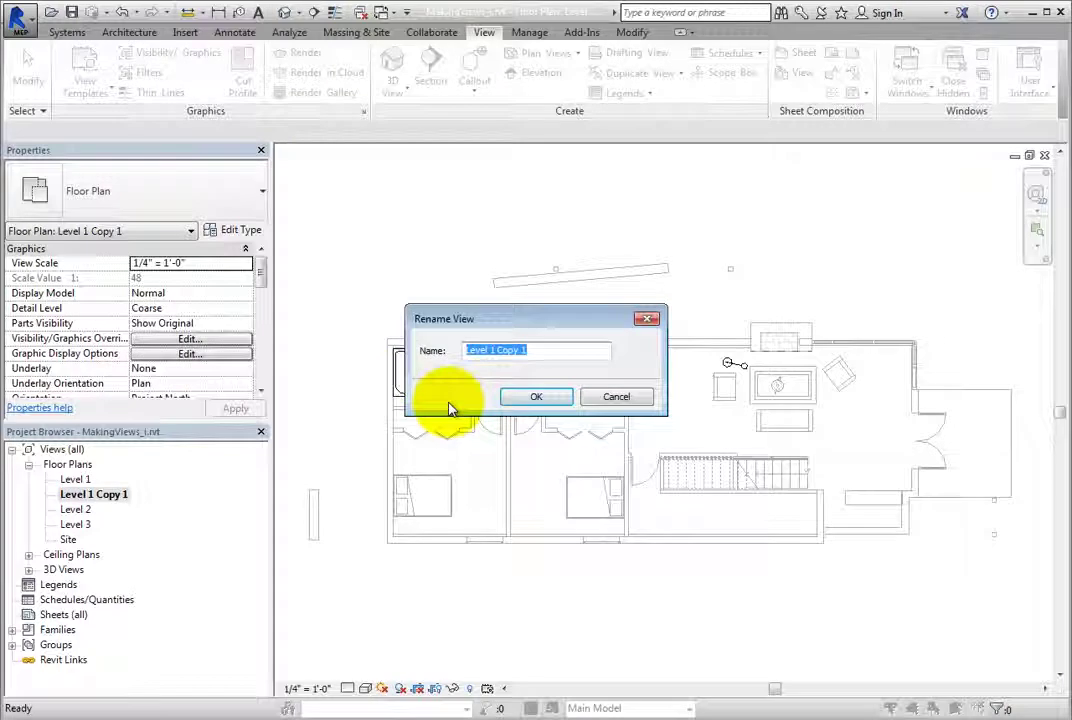
{"action": "type", "text": "Le"}
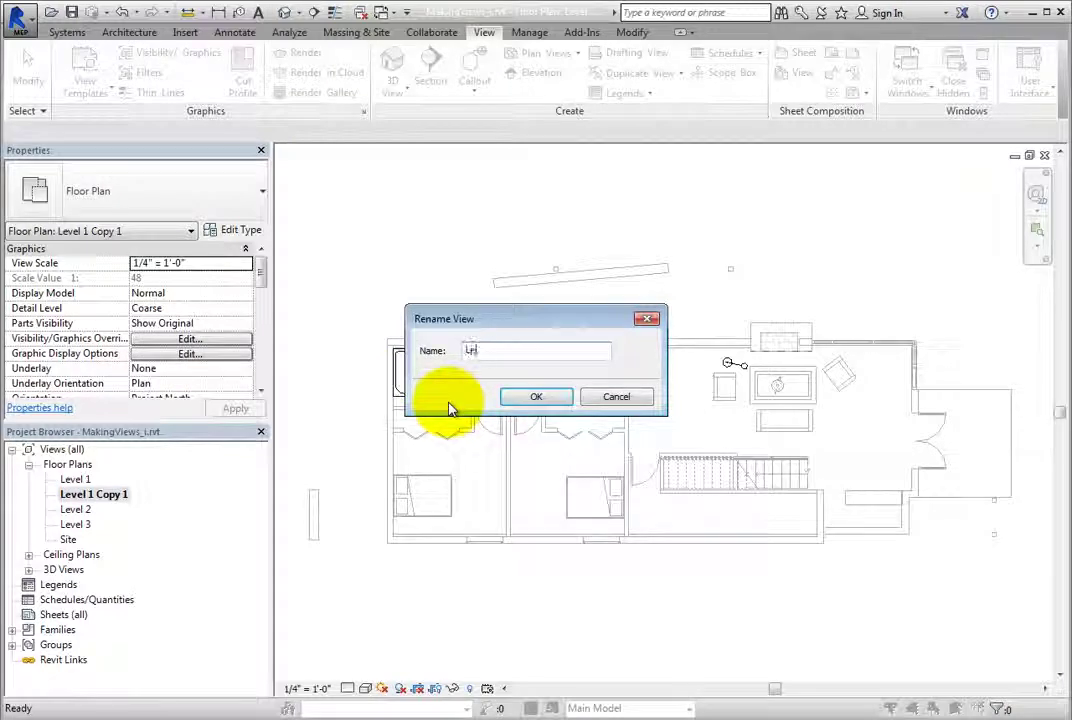
{"action": "type", "text": "vel 1 Mechanical Plan"}
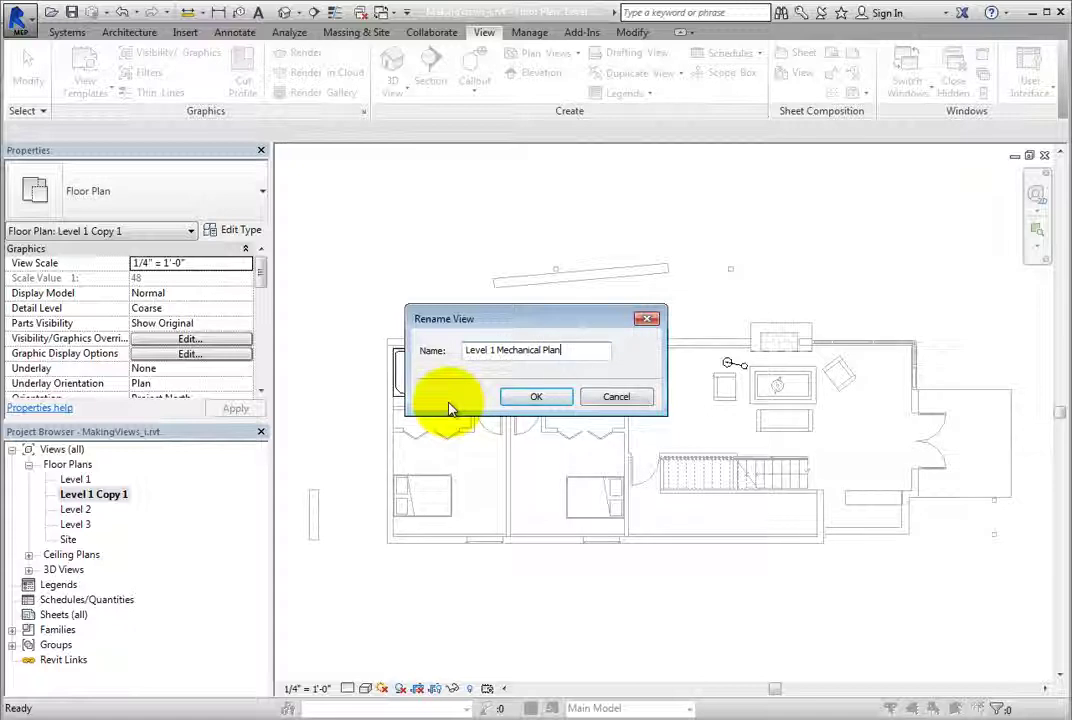
{"action": "left_click", "coordinate": [530, 398]}
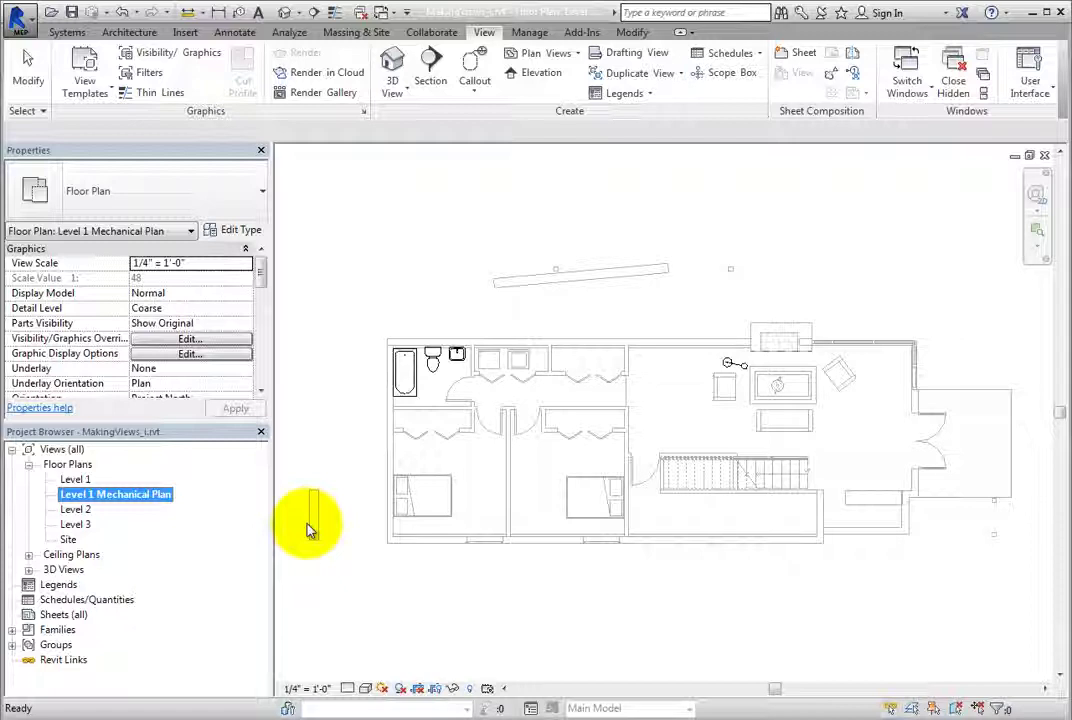
Step: Duplicate the original Level 1 floor plan view with detailing
{"action": "left_click", "coordinate": [80, 480]}
{"action": "right_click", "coordinate": [88, 482]}
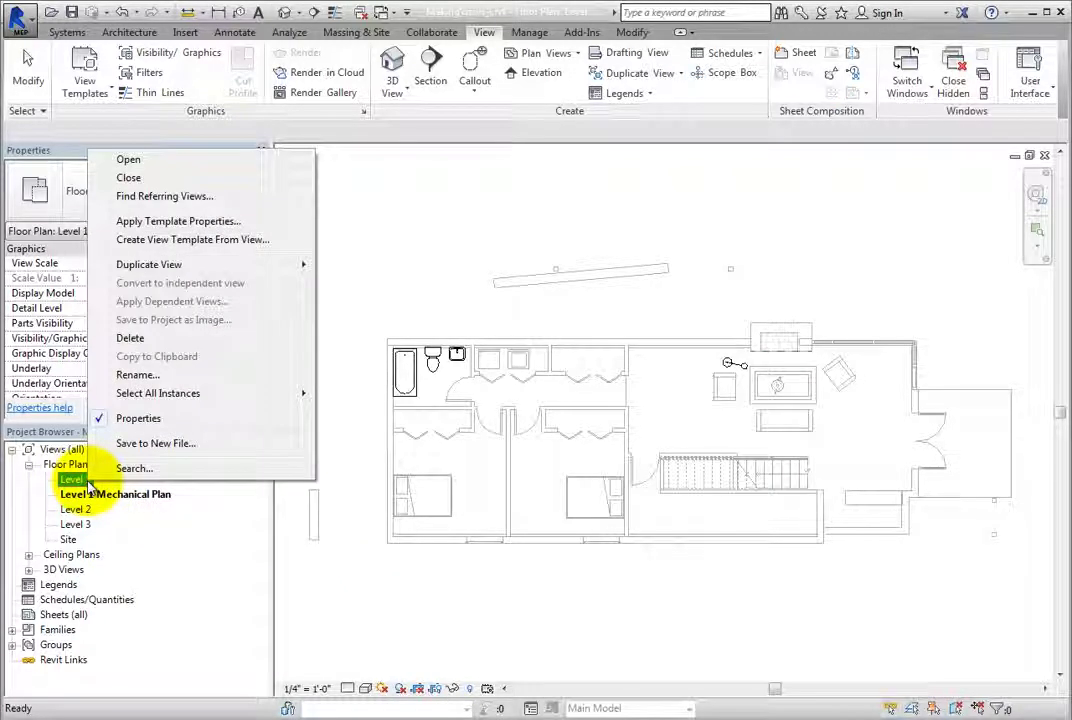
{"action": "mouse_move", "coordinate": [251, 272]}
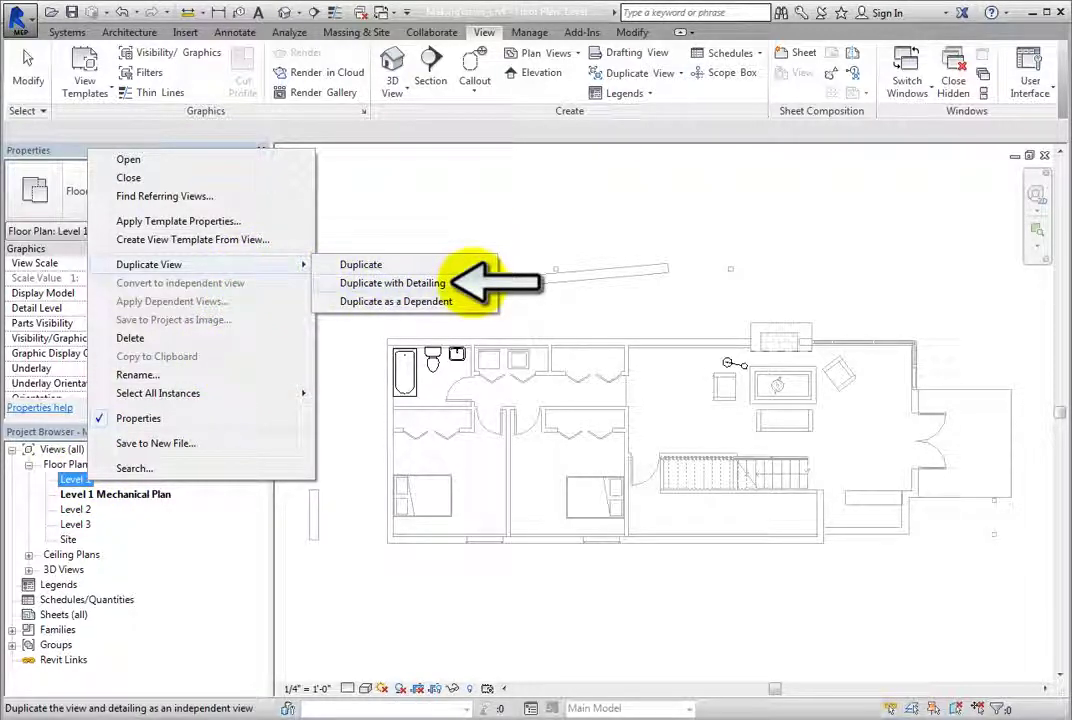
{"action": "left_click", "coordinate": [473, 285]}
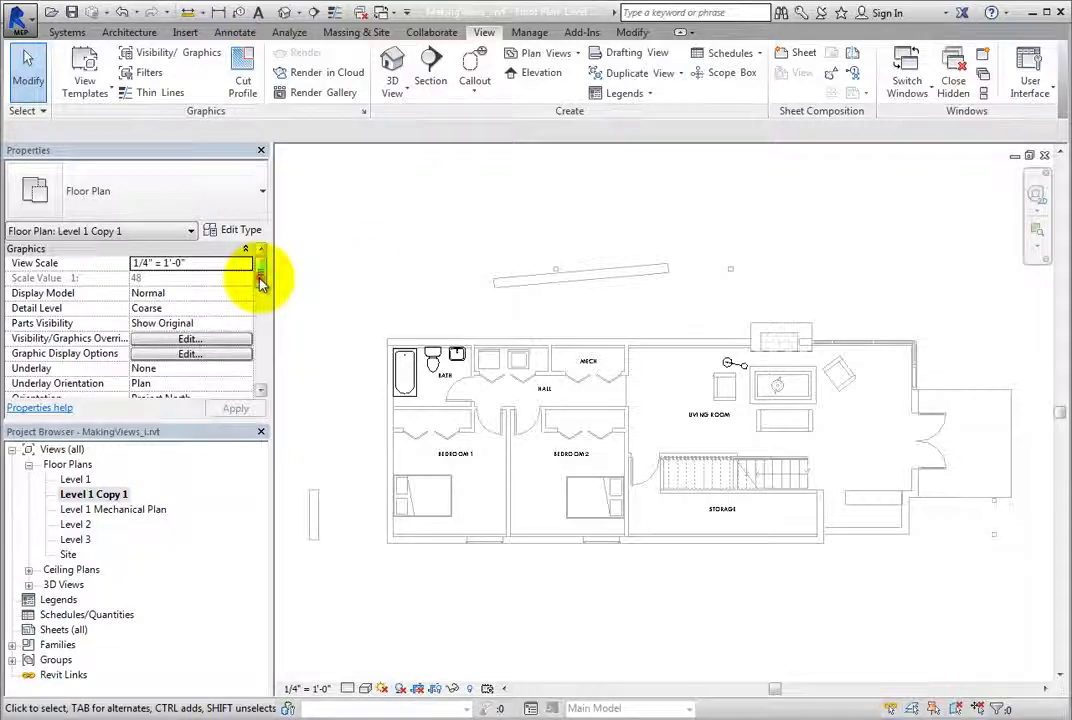
Step: Change the view name of the new detailed Level 1 copy to Level 1 Electrical Plan
{"action": "left_click_drag", "start_coordinate": [261, 278], "coordinate": [260, 340]}
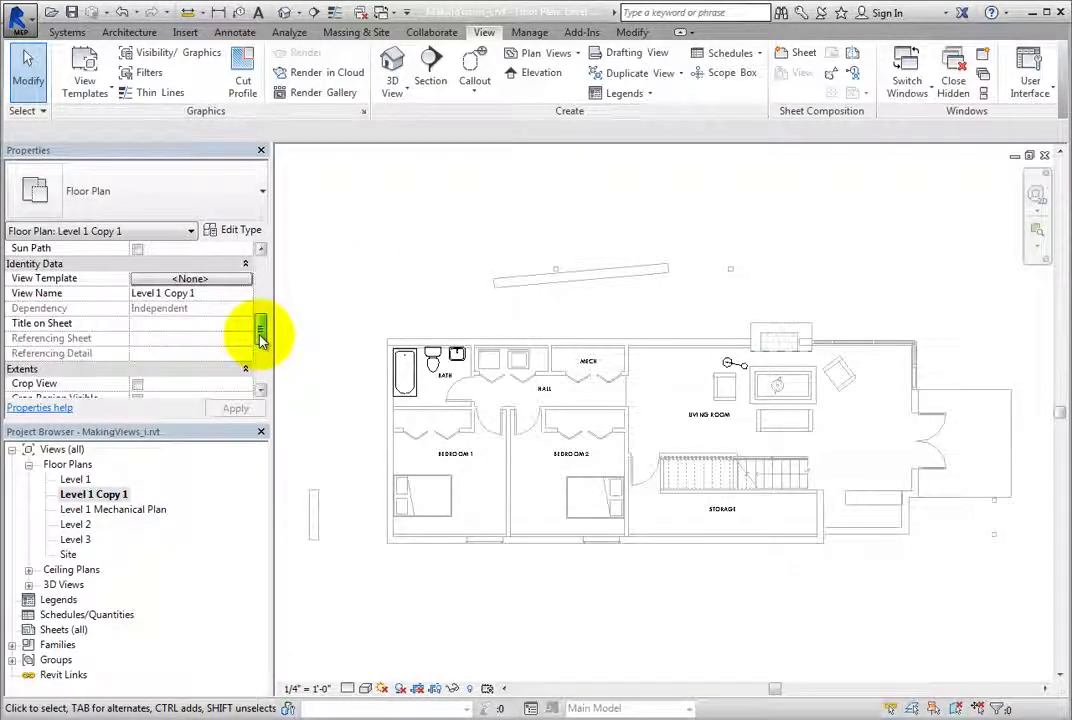
{"action": "left_click", "coordinate": [228, 293]}
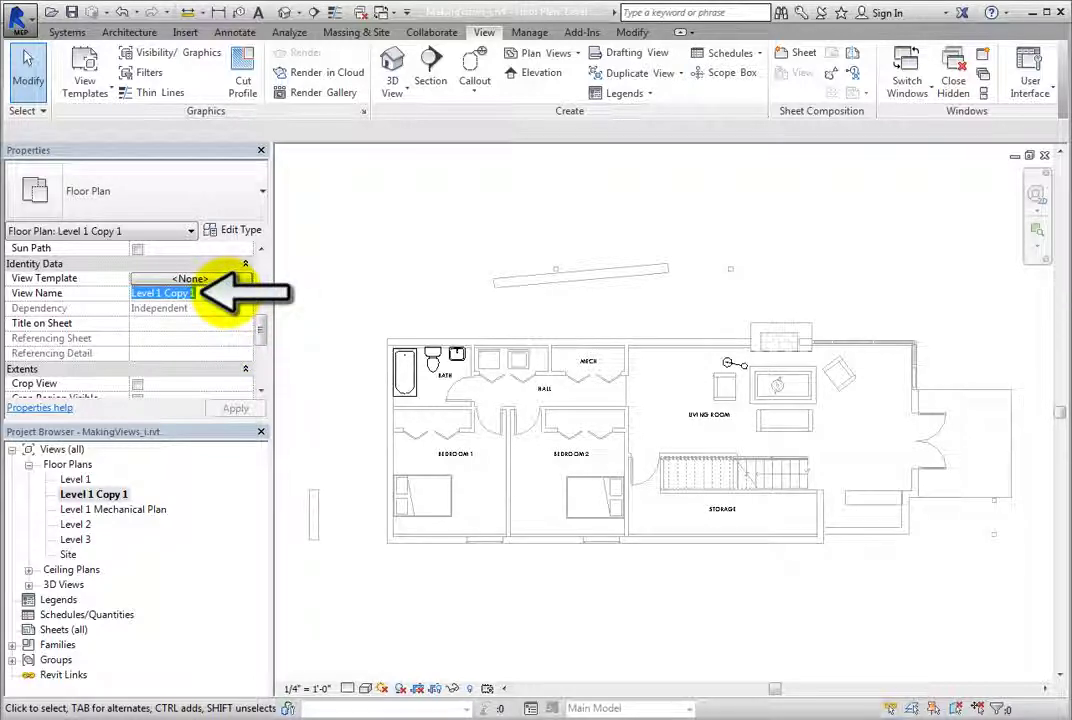
{"action": "type", "text": "Level 1 E"}
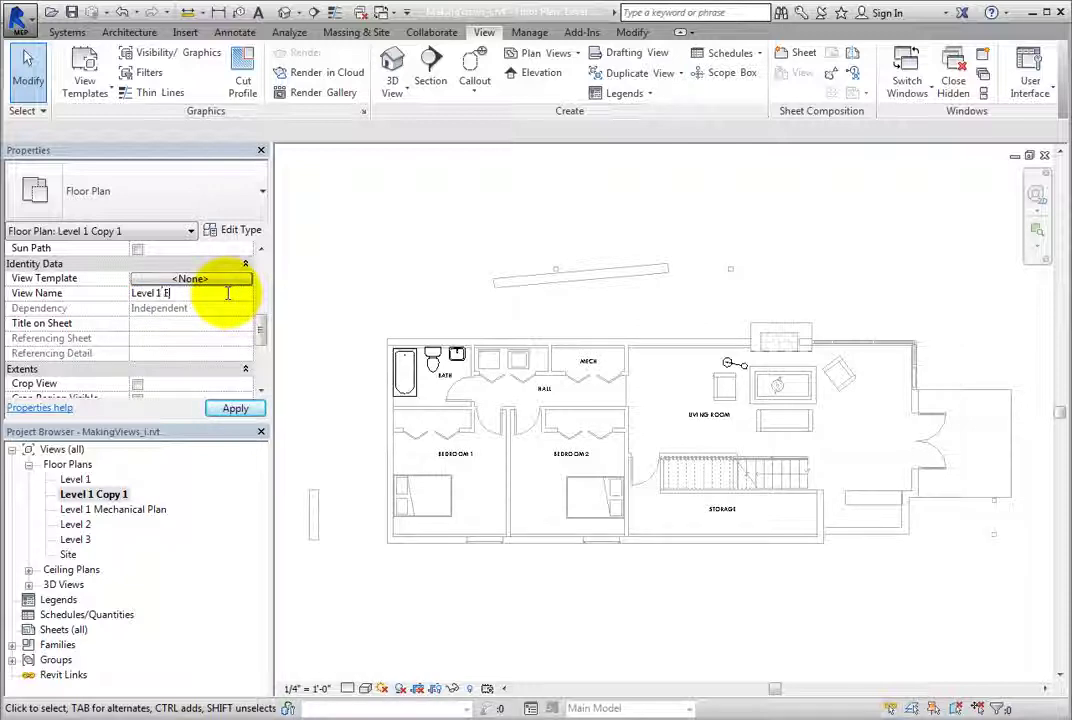
{"action": "type", "text": "lectrical Plan"}
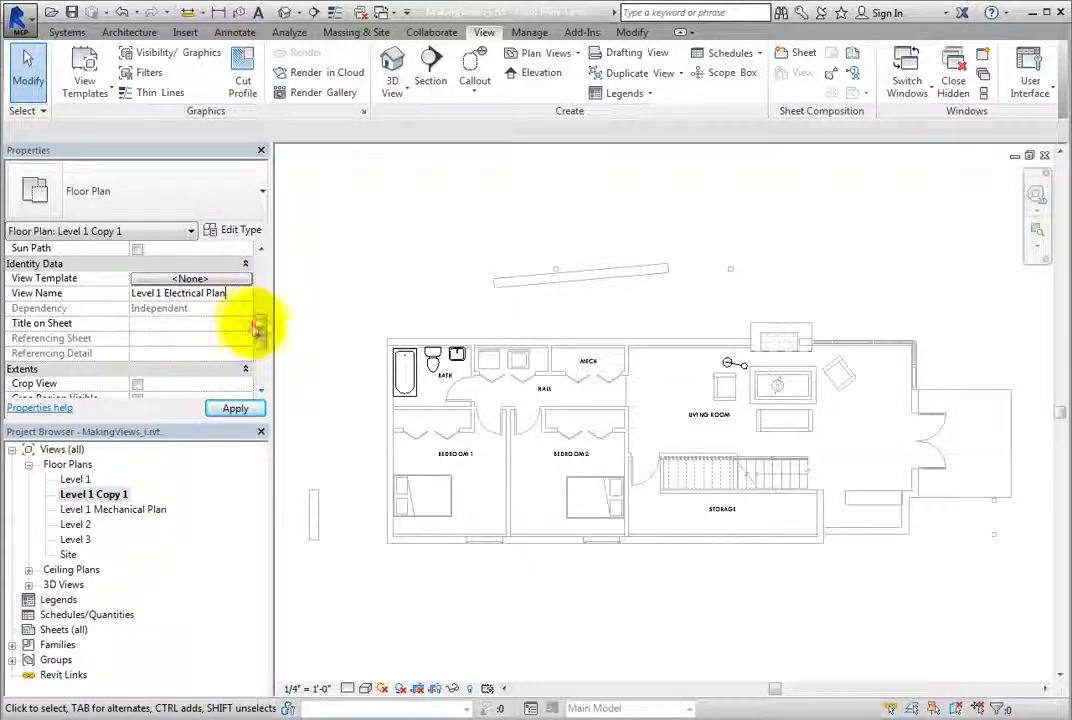
Step: Set the discipline of the Level 1 Electrical Plan view to Electrical
{"action": "left_click_drag", "start_coordinate": [257, 323], "coordinate": [258, 282]}
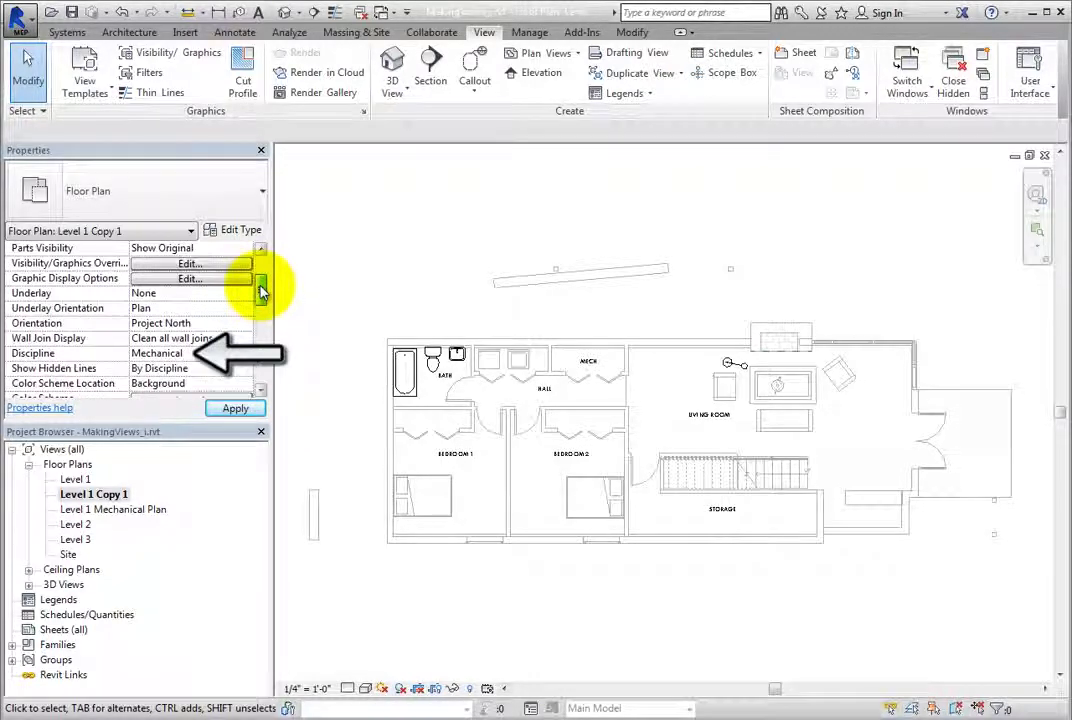
{"action": "left_click", "coordinate": [205, 353]}
{"action": "left_click", "coordinate": [170, 353]}
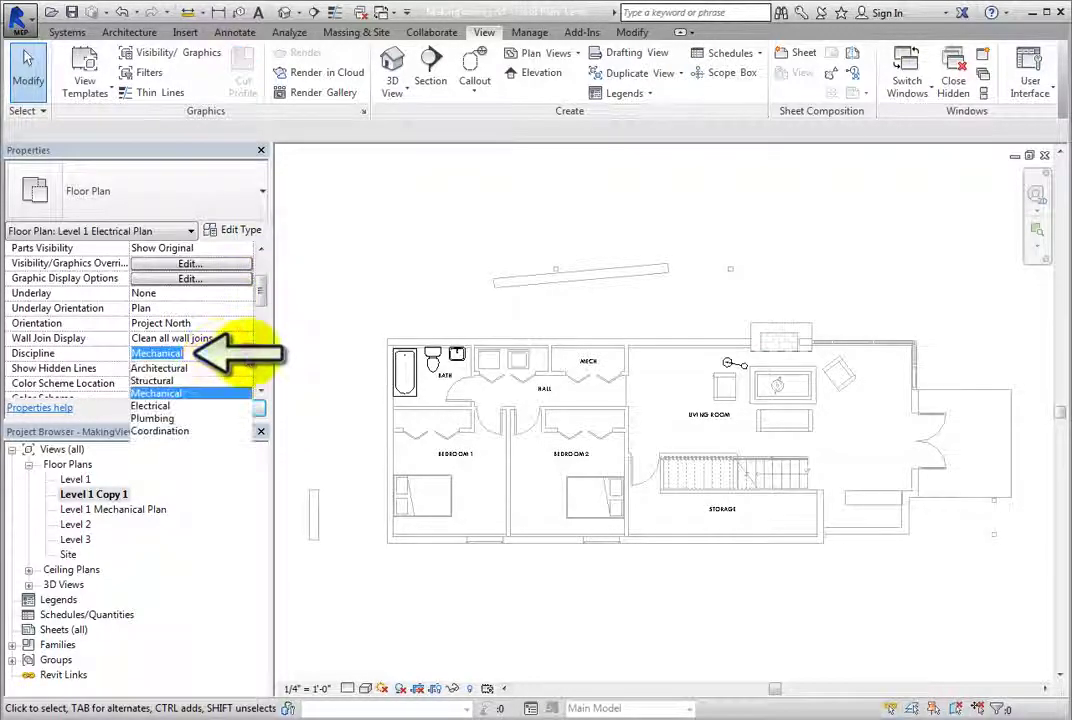
{"action": "left_click", "coordinate": [174, 406]}
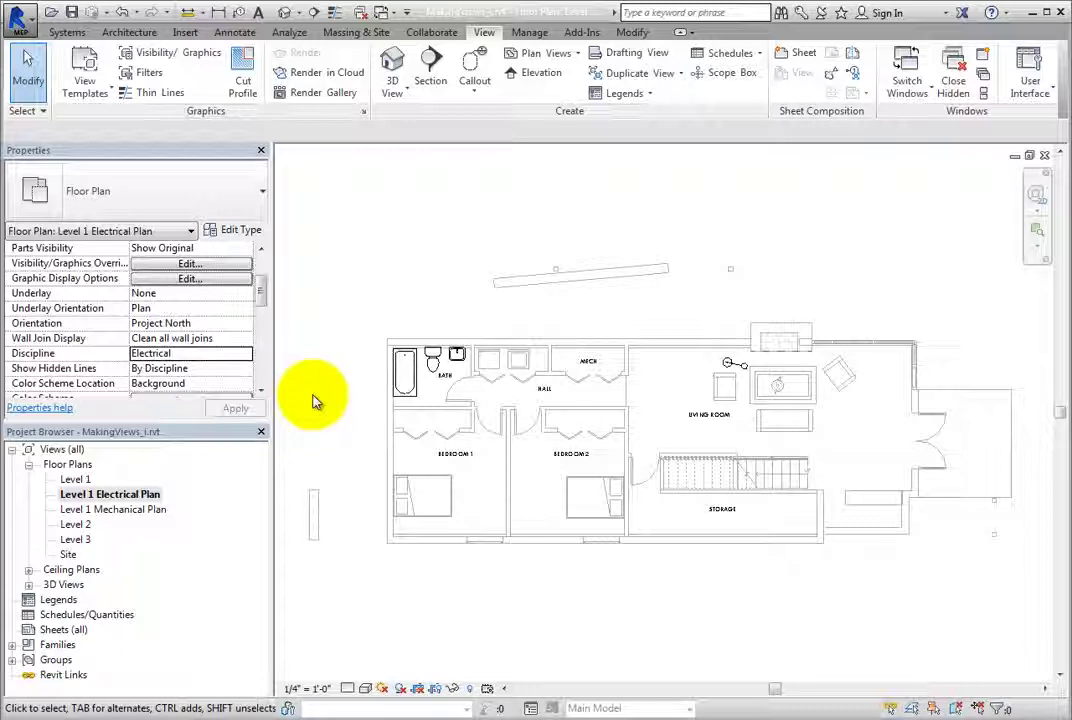
Step: Create two dependent duplicates of the Level 1 floor plan view
{"action": "right_click", "coordinate": [79, 480]}
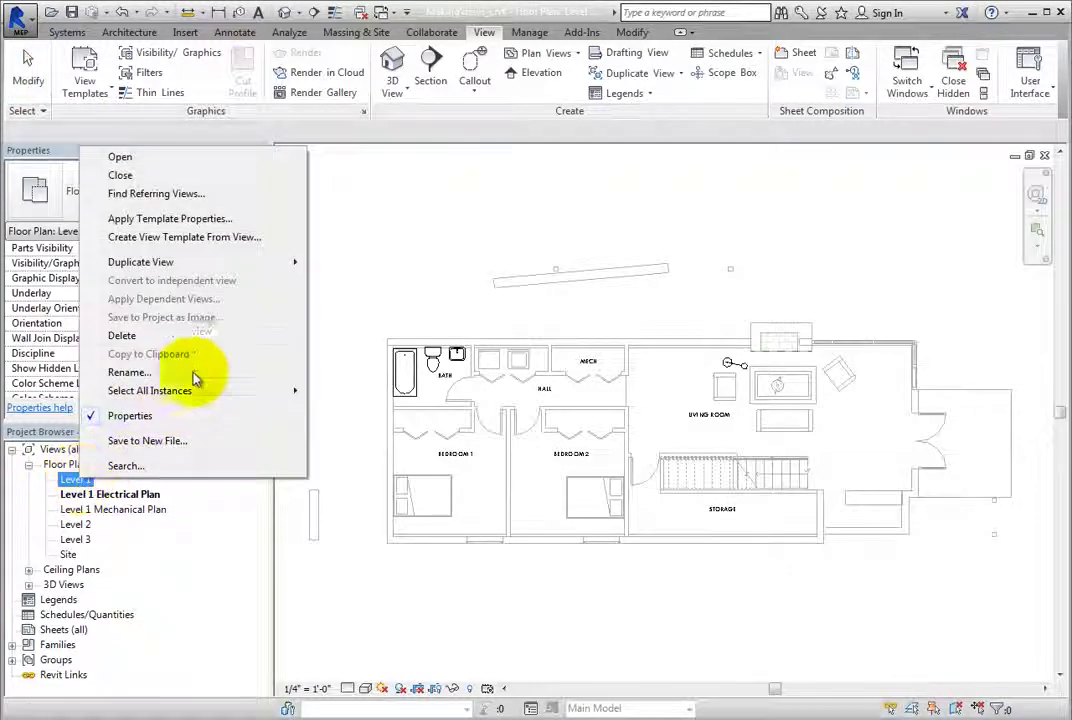
{"action": "mouse_move", "coordinate": [244, 268]}
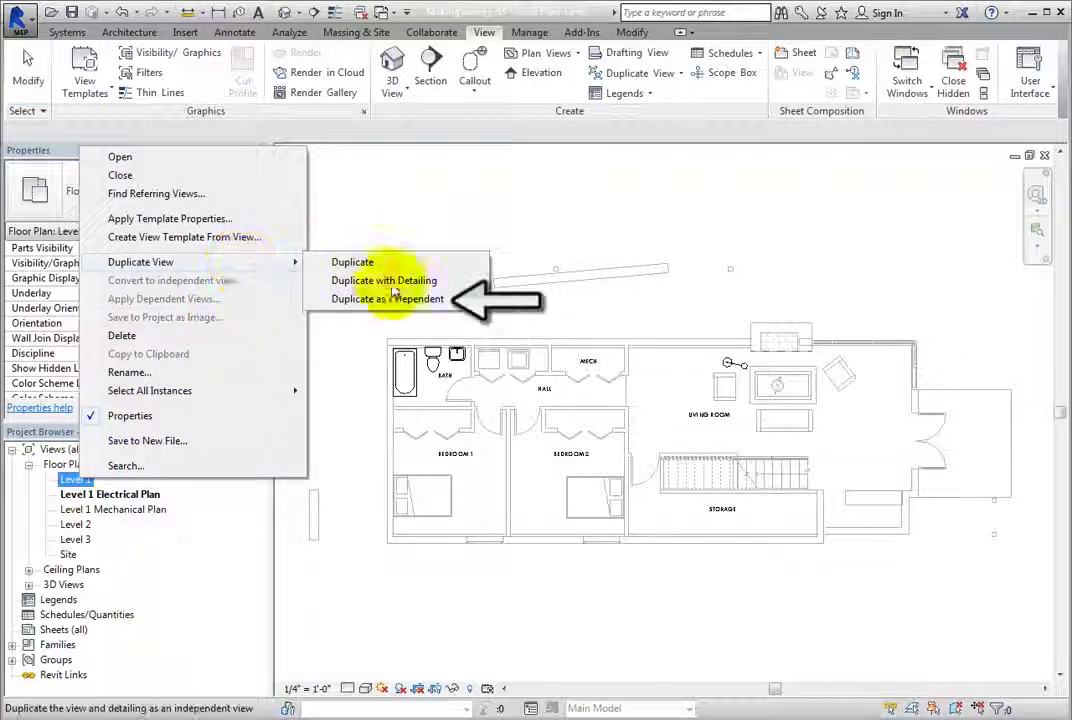
{"action": "left_click", "coordinate": [455, 299]}
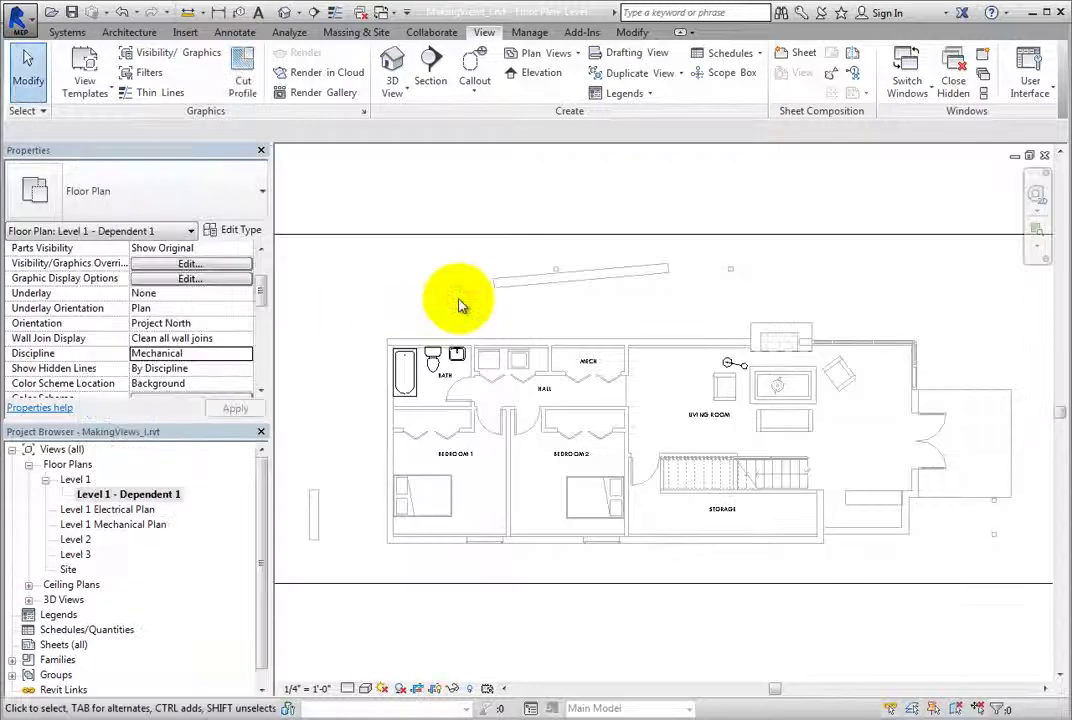
{"action": "right_click", "coordinate": [75, 479]}
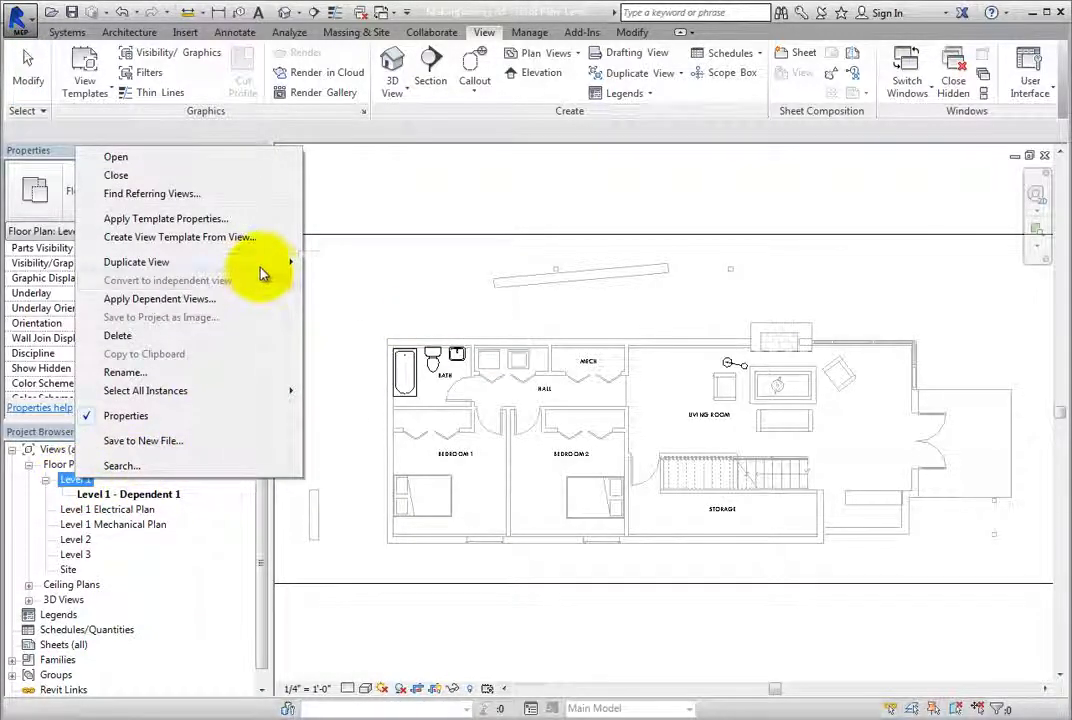
{"action": "mouse_move", "coordinate": [262, 265]}
{"action": "left_click", "coordinate": [398, 299]}
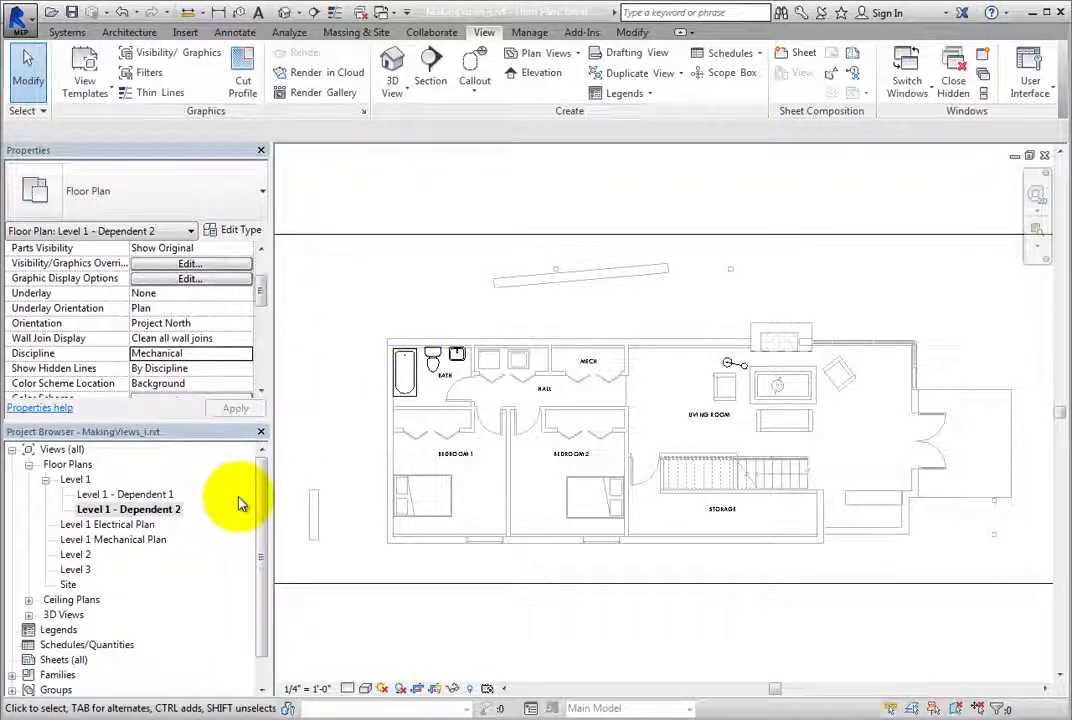
{"action": "left_click", "coordinate": [45, 480]}
{"action": "left_click", "coordinate": [45, 481]}
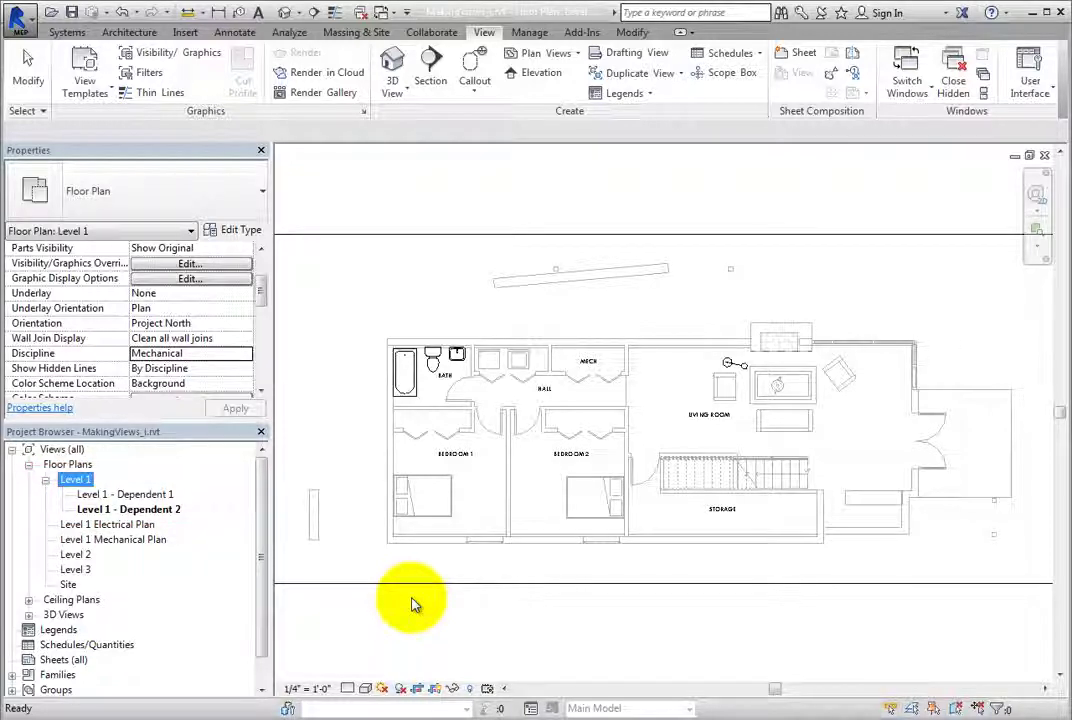
{"action": "left_click", "coordinate": [505, 617]}
{"action": "scroll", "coordinate": [505, 617], "scroll_direction": "down", "scroll_amount": 2}
{"action": "middle_click_drag", "start_coordinate": [502, 617], "coordinate": [548, 546]}
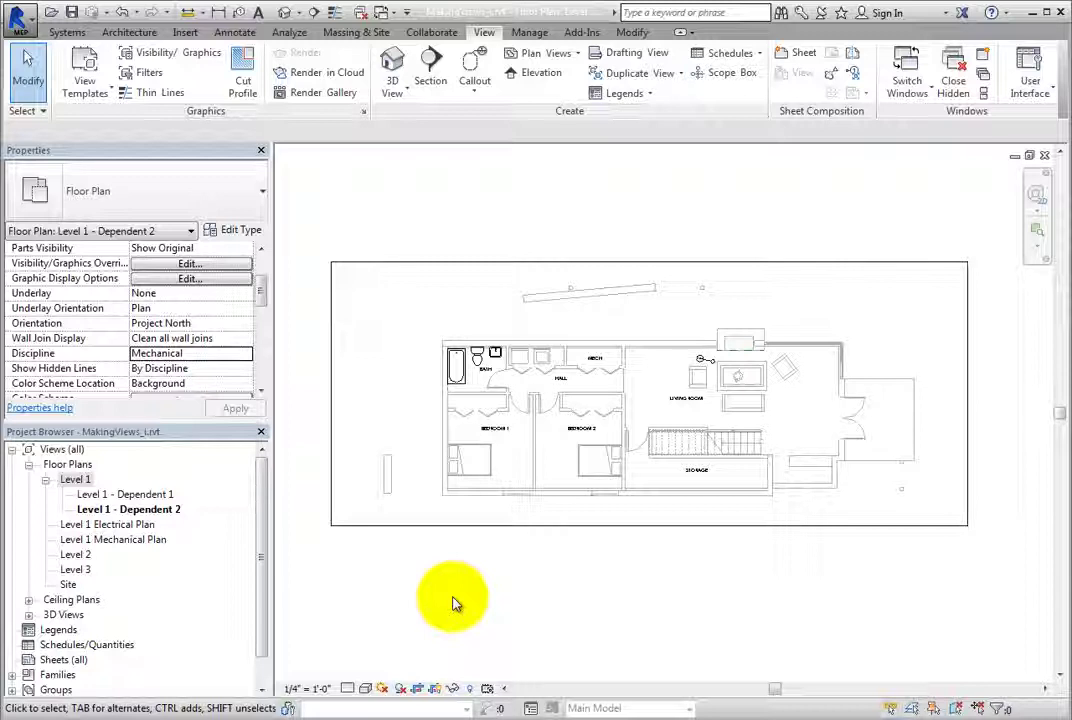
Step: Rename the first dependent view of Level 1 as Left and the second as Right
{"action": "right_click", "coordinate": [148, 494]}
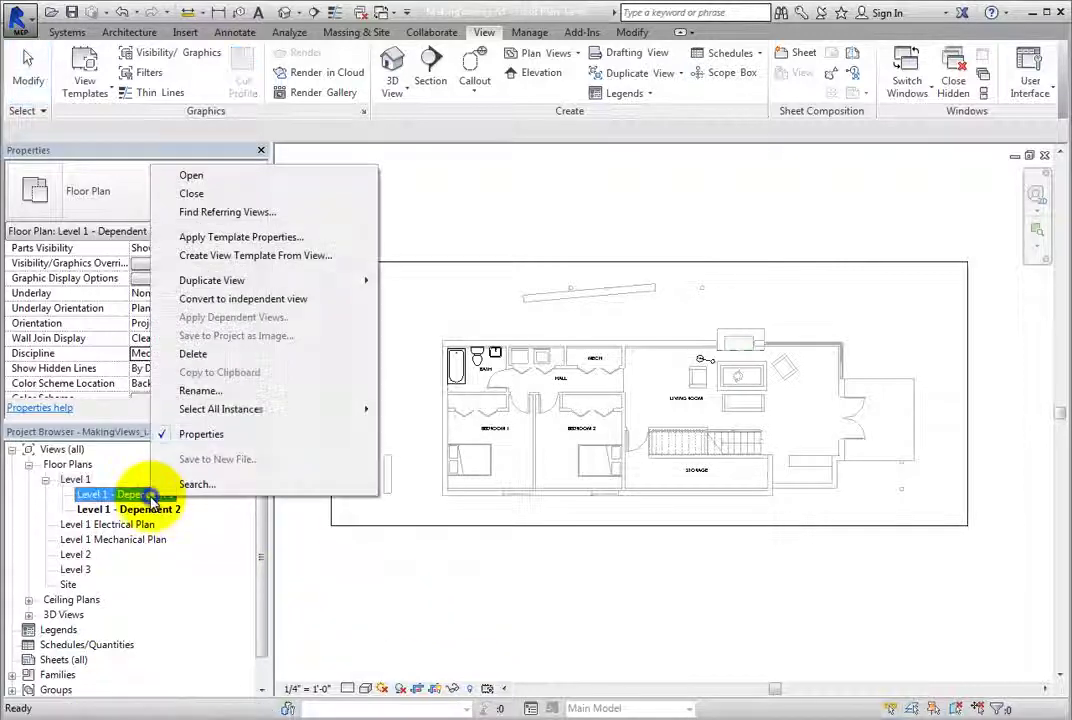
{"action": "left_click", "coordinate": [200, 391]}
{"action": "type", "text": "Left"}
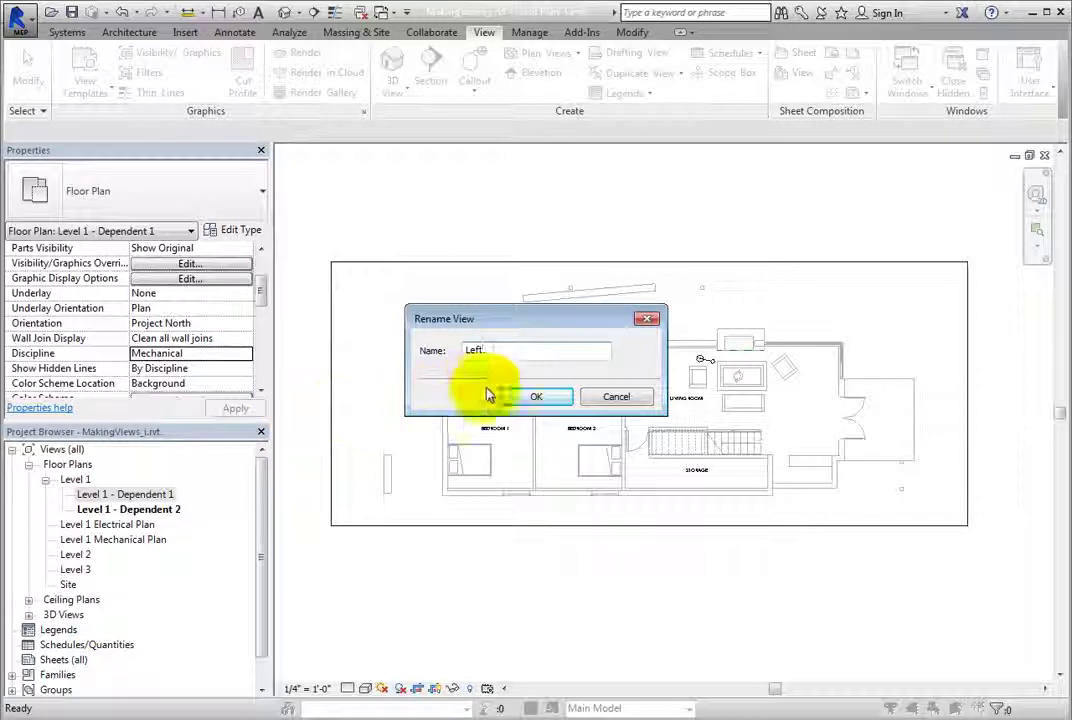
{"action": "key", "text": "Return"}
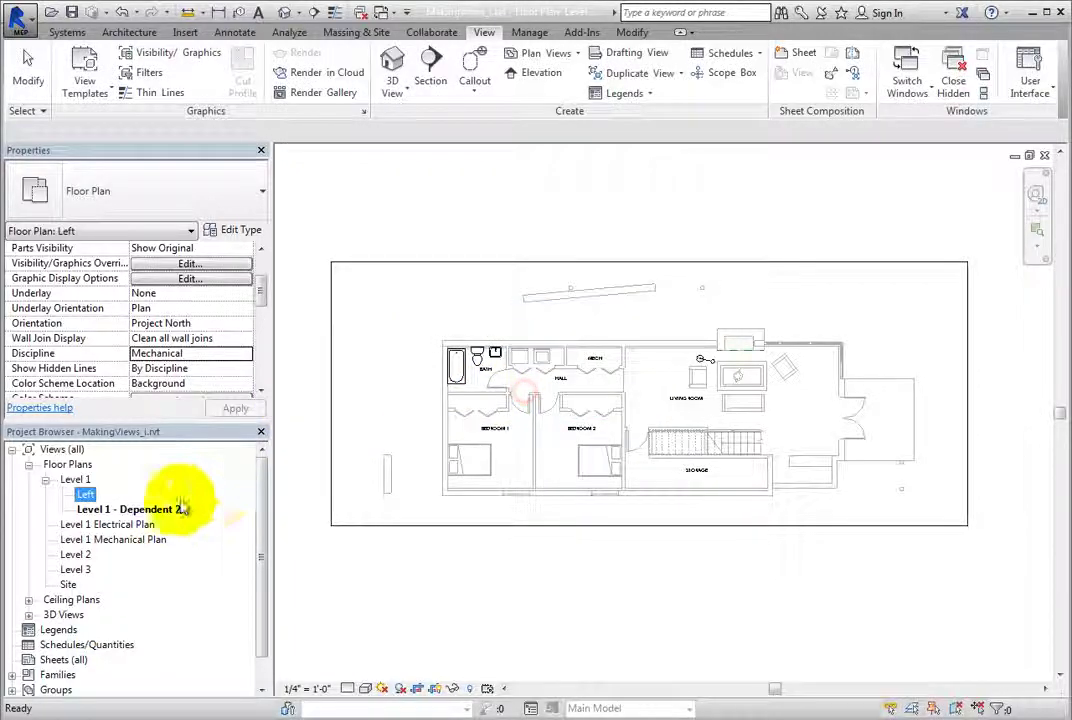
{"action": "right_click", "coordinate": [160, 508]}
{"action": "left_click", "coordinate": [229, 401]}
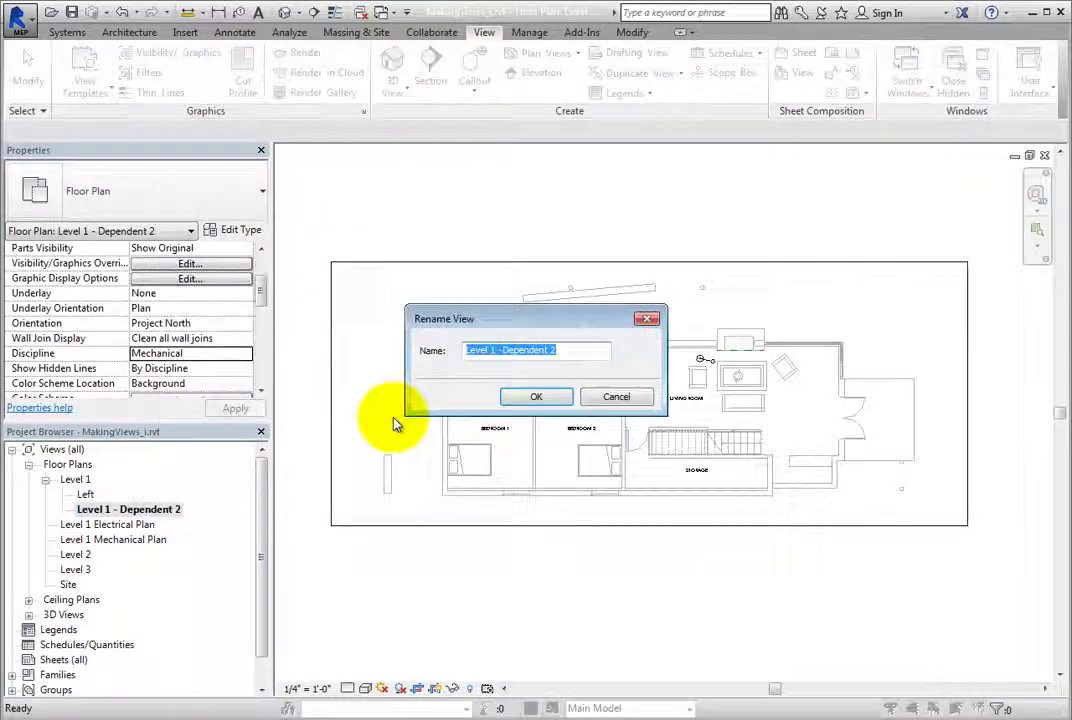
{"action": "type", "text": "Right"}
{"action": "left_click", "coordinate": [525, 397]}
Step: Open the Left view and pull its crop region's right edge in to the wall between Bedroom 2 and the living room
{"action": "double_click", "coordinate": [87, 494]}
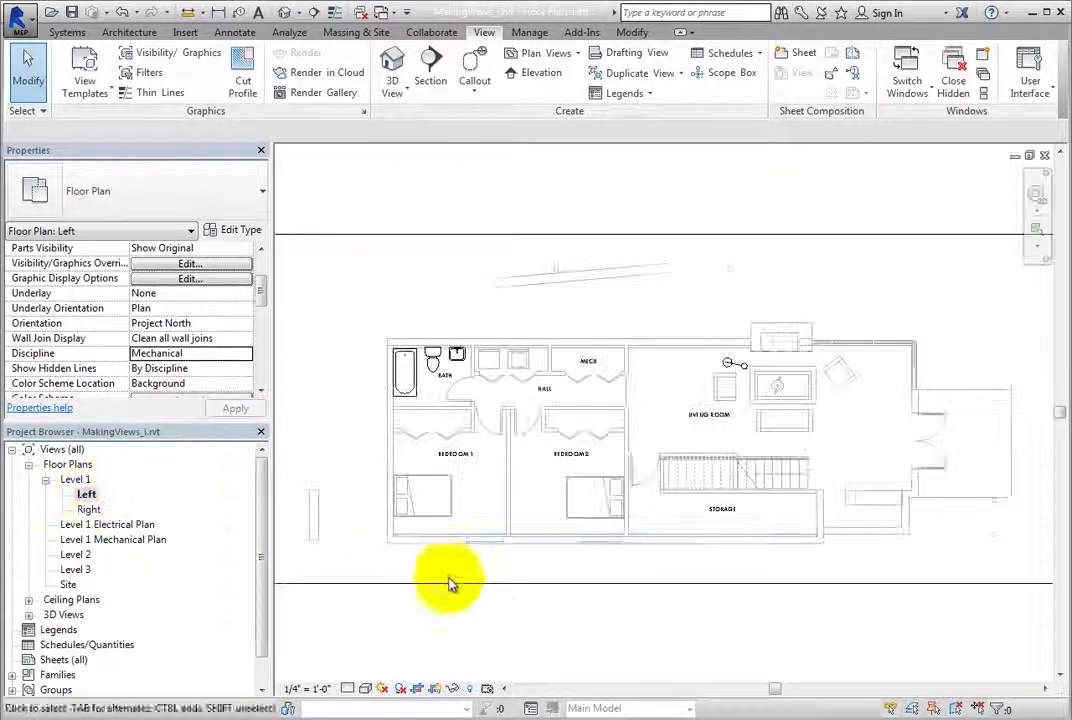
{"action": "left_click", "coordinate": [453, 584]}
{"action": "scroll", "coordinate": [591, 598], "scroll_direction": "down", "scroll_amount": 1}
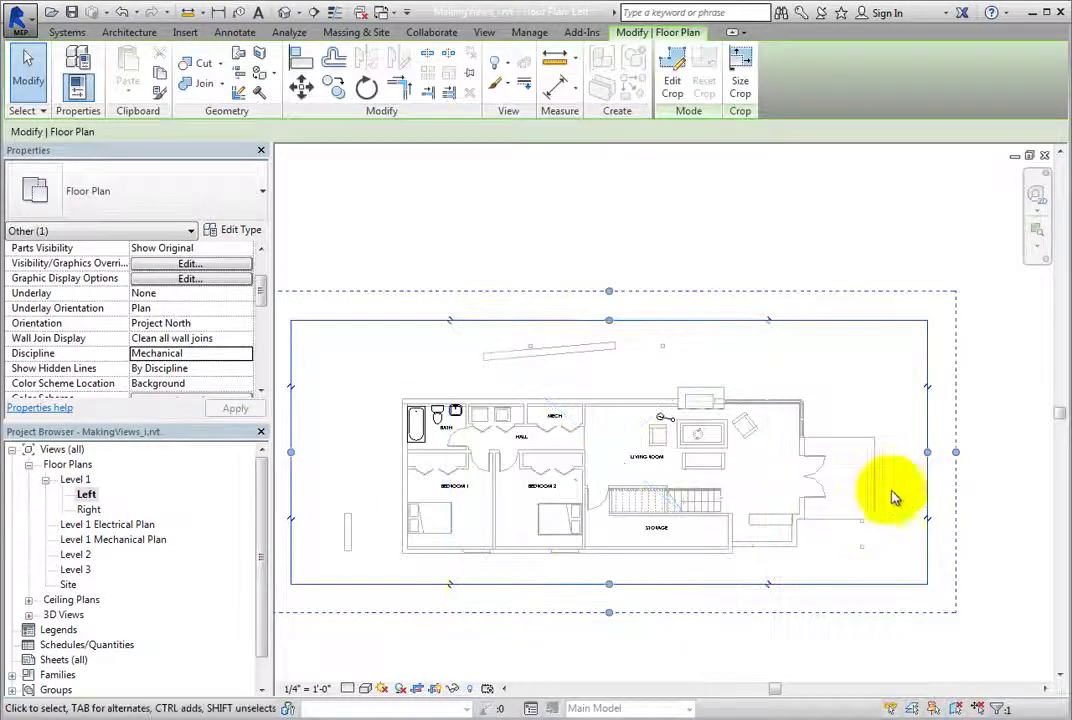
{"action": "left_click_drag", "start_coordinate": [927, 452], "coordinate": [591, 456]}
{"action": "middle_click_drag", "start_coordinate": [619, 660], "coordinate": [794, 610]}
{"action": "left_click", "coordinate": [695, 594]}
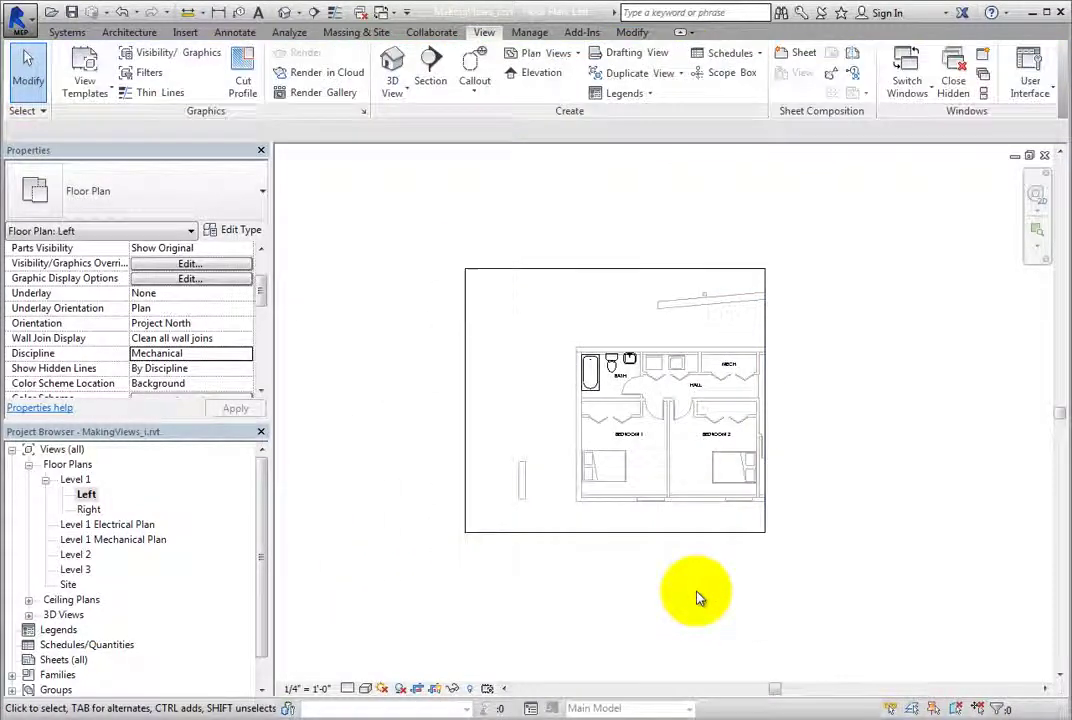
Step: Open the Right view and pull its crop region's left edge in to the wall between Bedroom 2 and the living room
{"action": "double_click", "coordinate": [89, 510]}
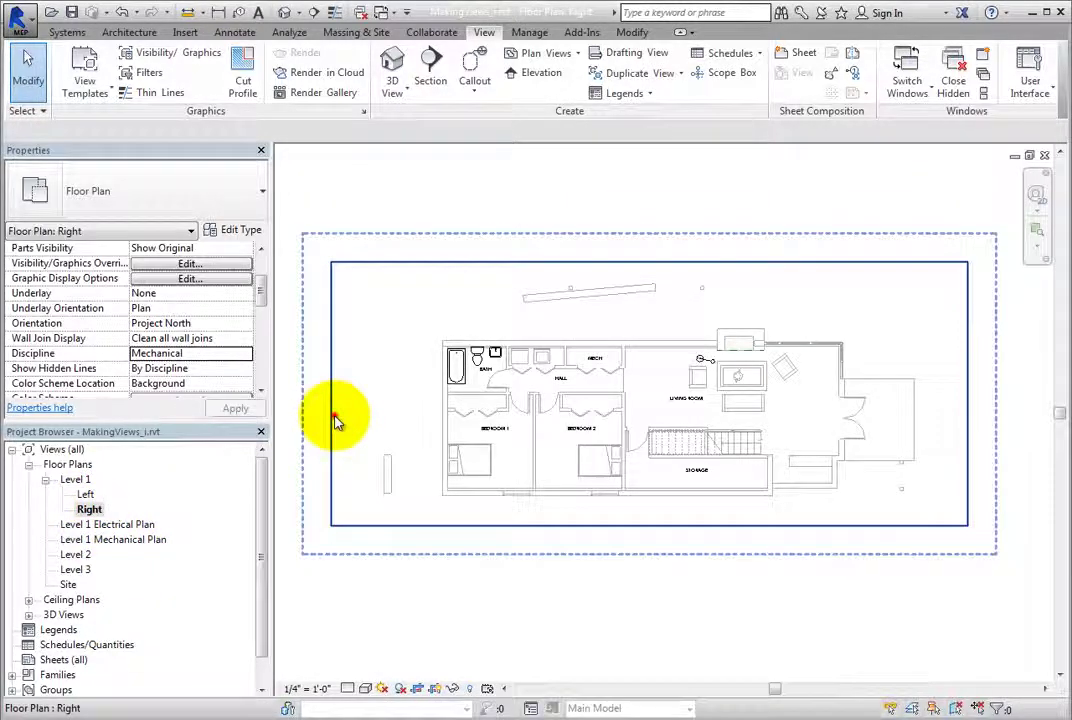
{"action": "left_click", "coordinate": [334, 421]}
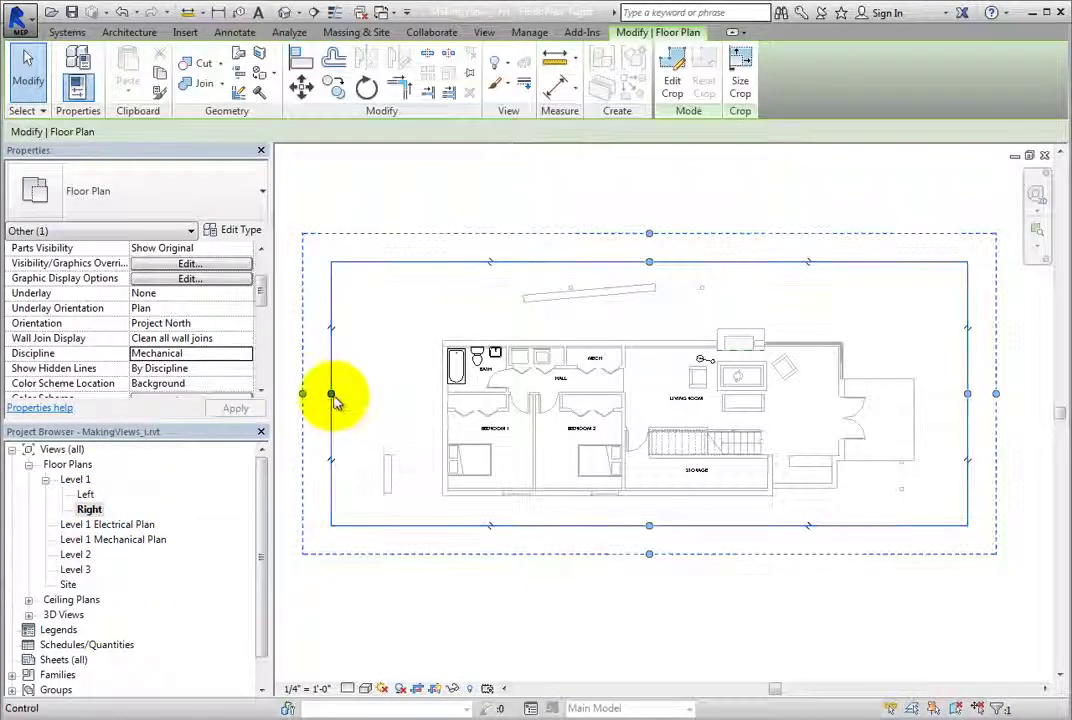
{"action": "left_click_drag", "start_coordinate": [337, 400], "coordinate": [615, 393]}
{"action": "right_click", "coordinate": [525, 598]}
{"action": "left_click", "coordinate": [588, 505]}
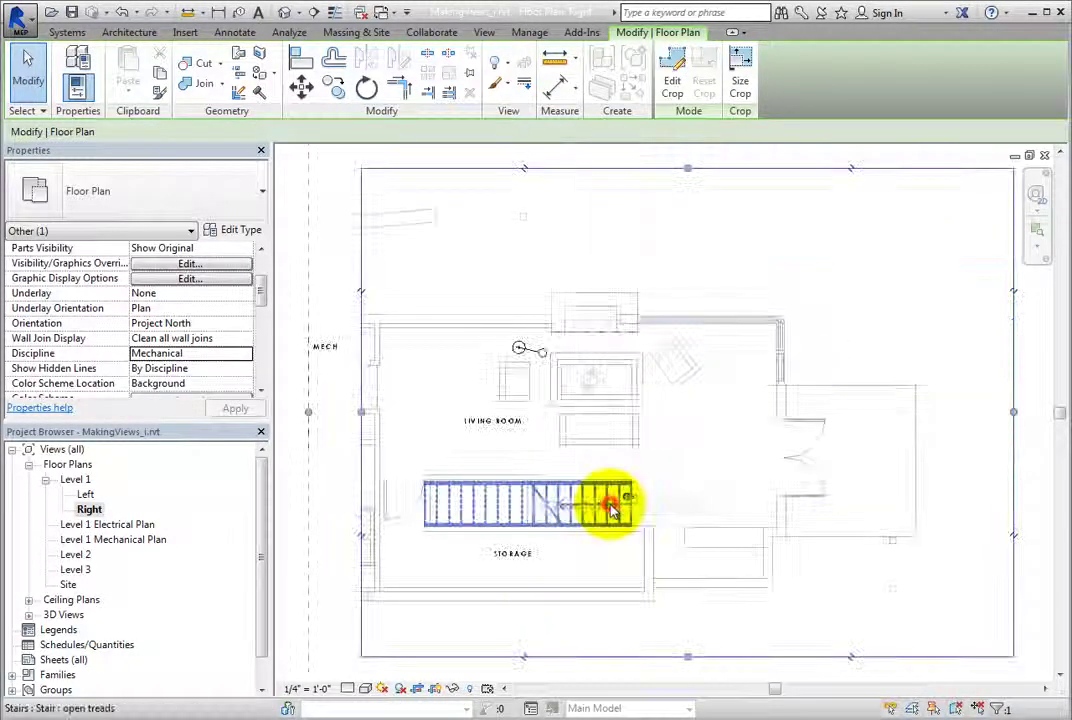
{"action": "left_click", "coordinate": [589, 637]}
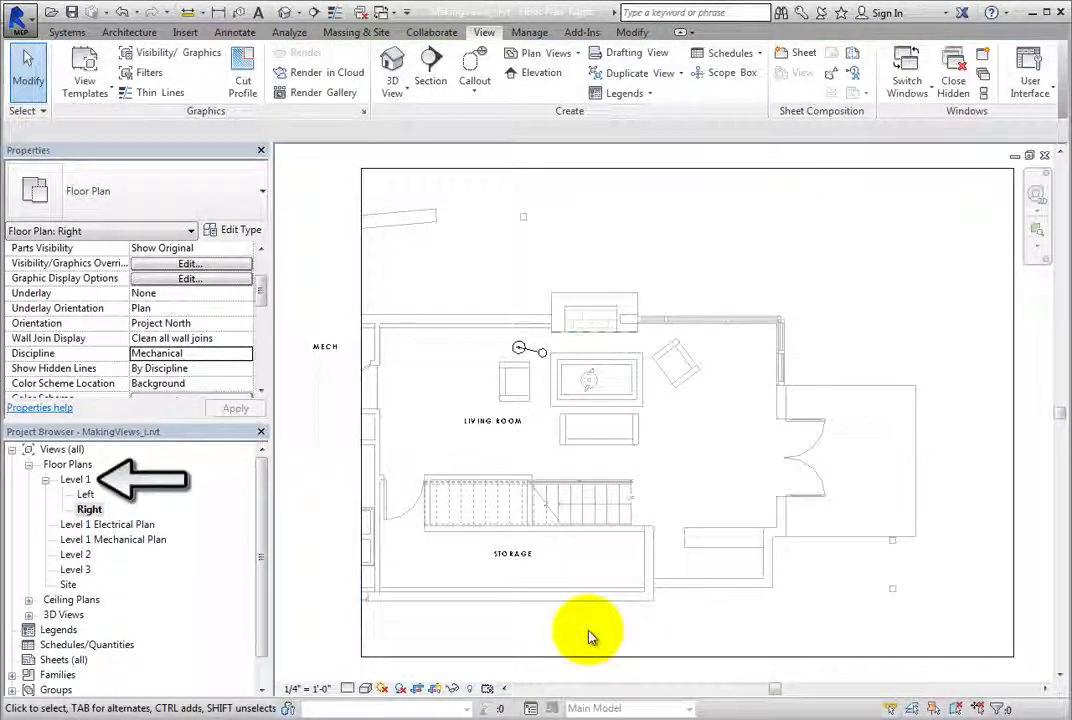
Step: Open the parent Level 1 floor plan view and show its crop region
{"action": "double_click", "coordinate": [77, 480]}
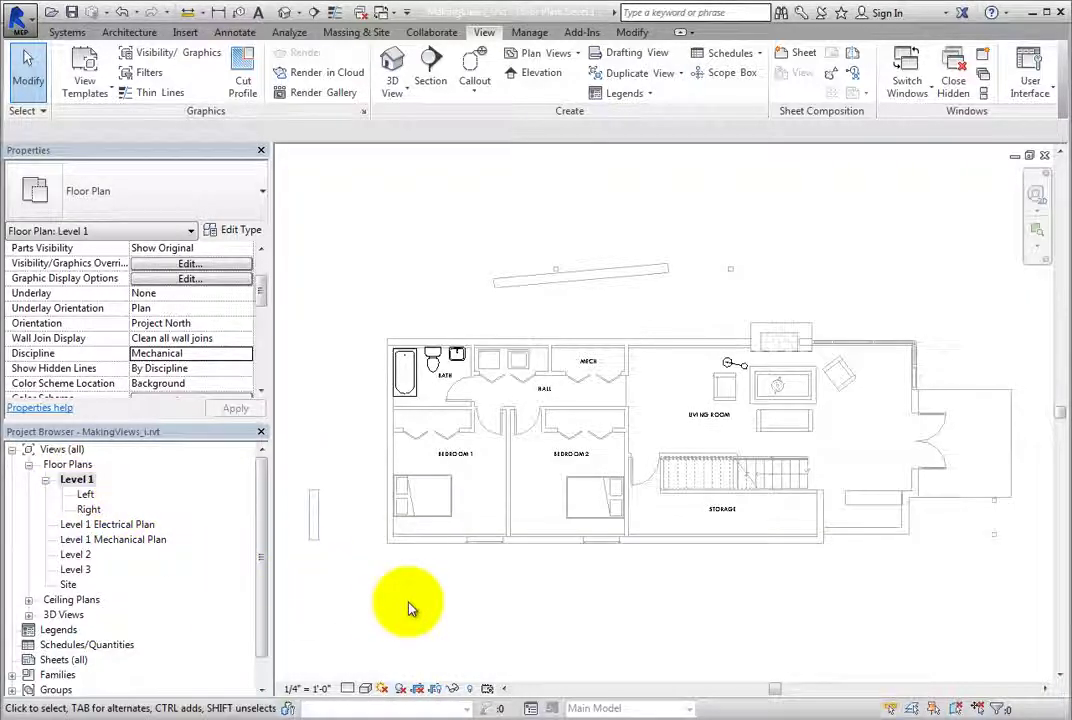
{"action": "left_click", "coordinate": [437, 690]}
{"action": "scroll", "coordinate": [598, 627], "scroll_direction": "down", "scroll_amount": 2}
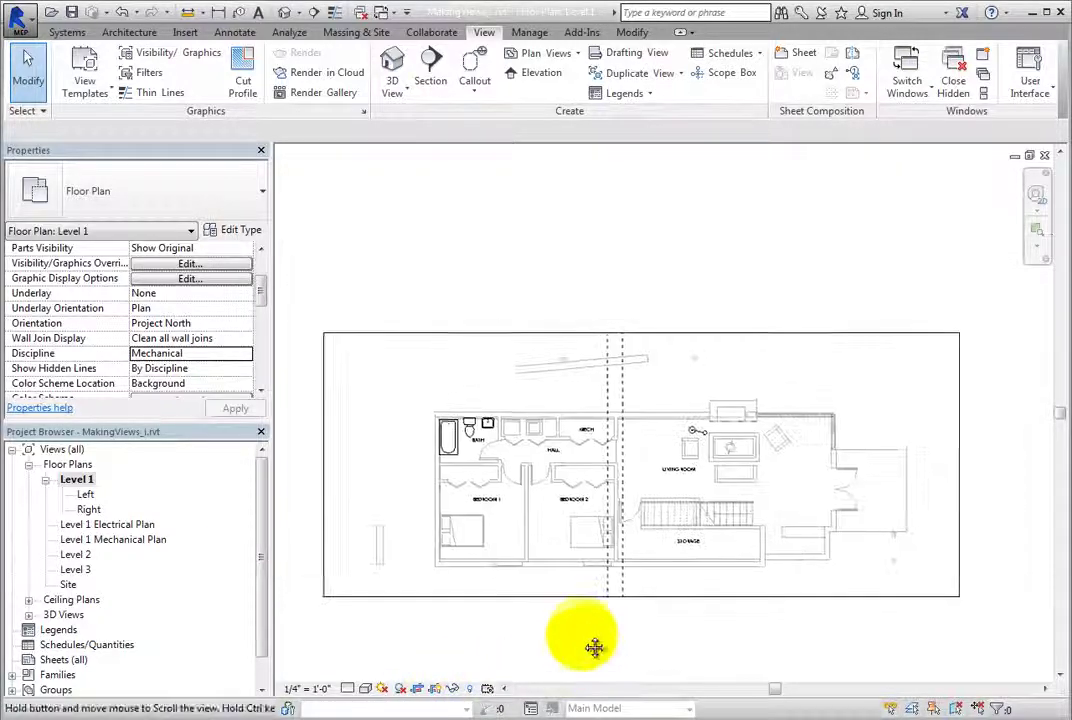
Step: Extend the Level 1 crop region outward at its bottom and top edges, beyond the dependent views' crop boundaries
{"action": "left_click", "coordinate": [598, 528]}
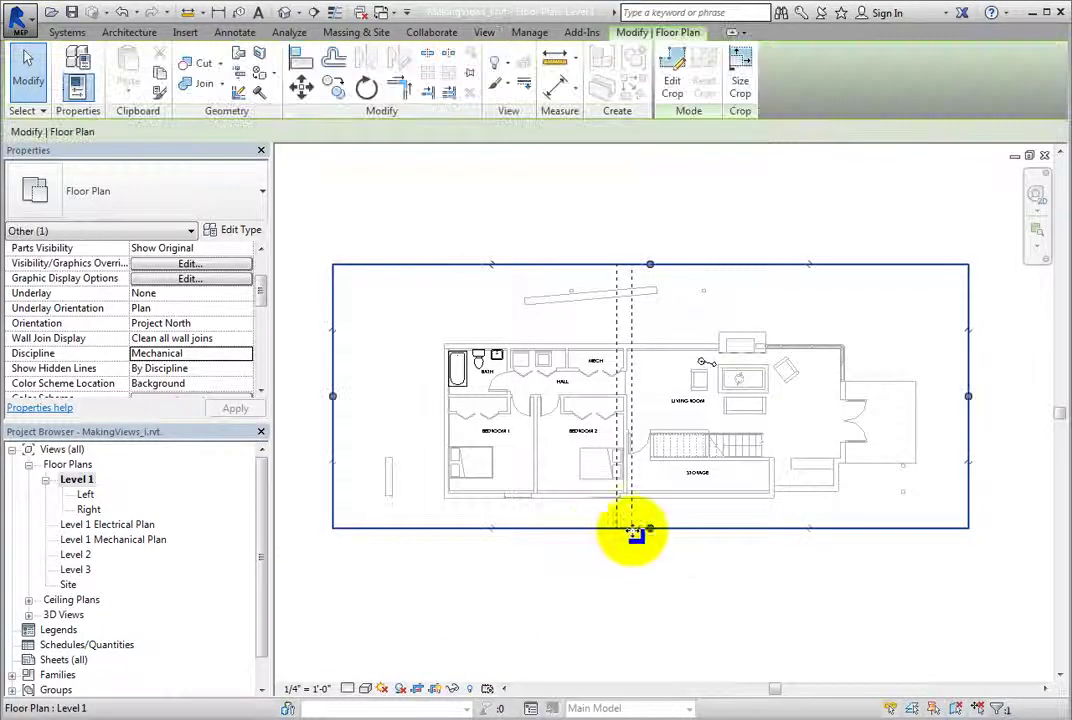
{"action": "left_click_drag", "start_coordinate": [649, 530], "coordinate": [650, 590]}
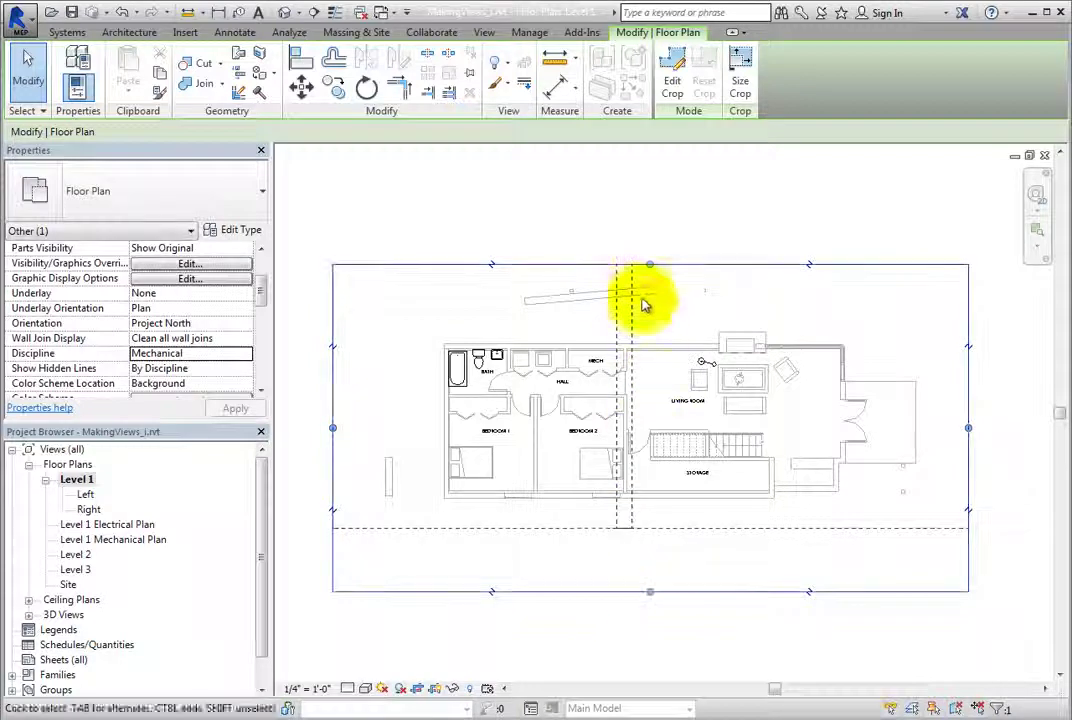
{"action": "left_click_drag", "start_coordinate": [650, 266], "coordinate": [648, 216]}
{"action": "left_click", "coordinate": [646, 245]}
Step: Examine where the Left and Right dependent crop regions overlap at the wall between Bedroom 2 and the living room
{"action": "left_click", "coordinate": [631, 350]}
{"action": "scroll", "coordinate": [620, 420], "scroll_direction": "up", "scroll_amount": 4}
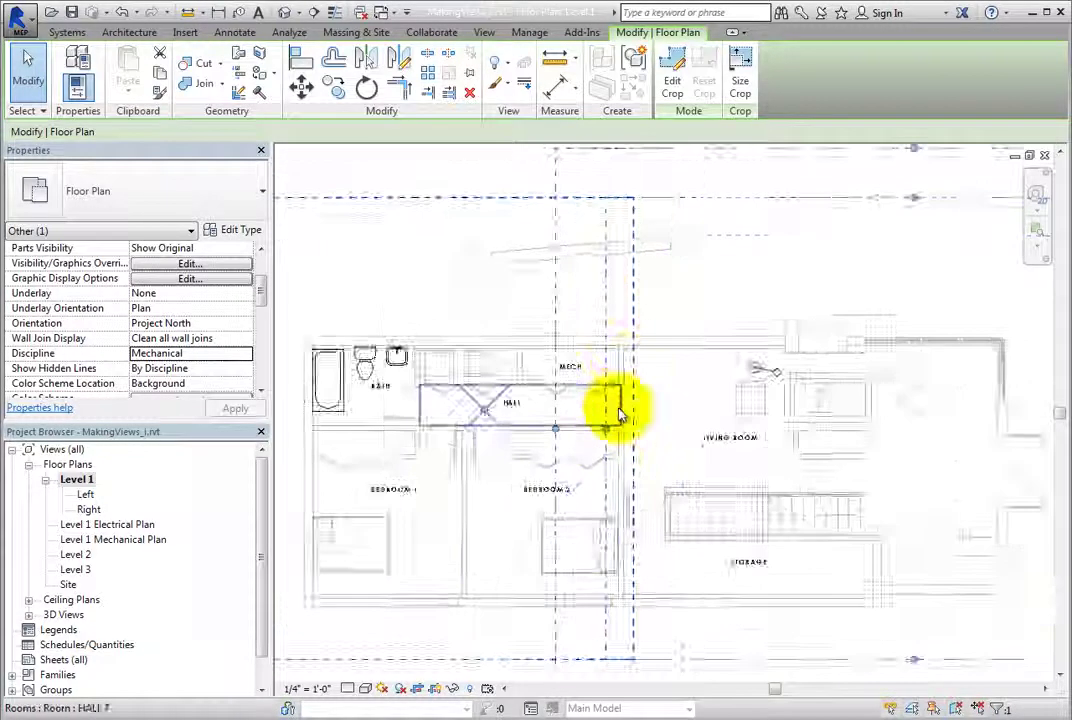
{"action": "scroll", "coordinate": [616, 460], "scroll_direction": "up", "scroll_amount": 2}
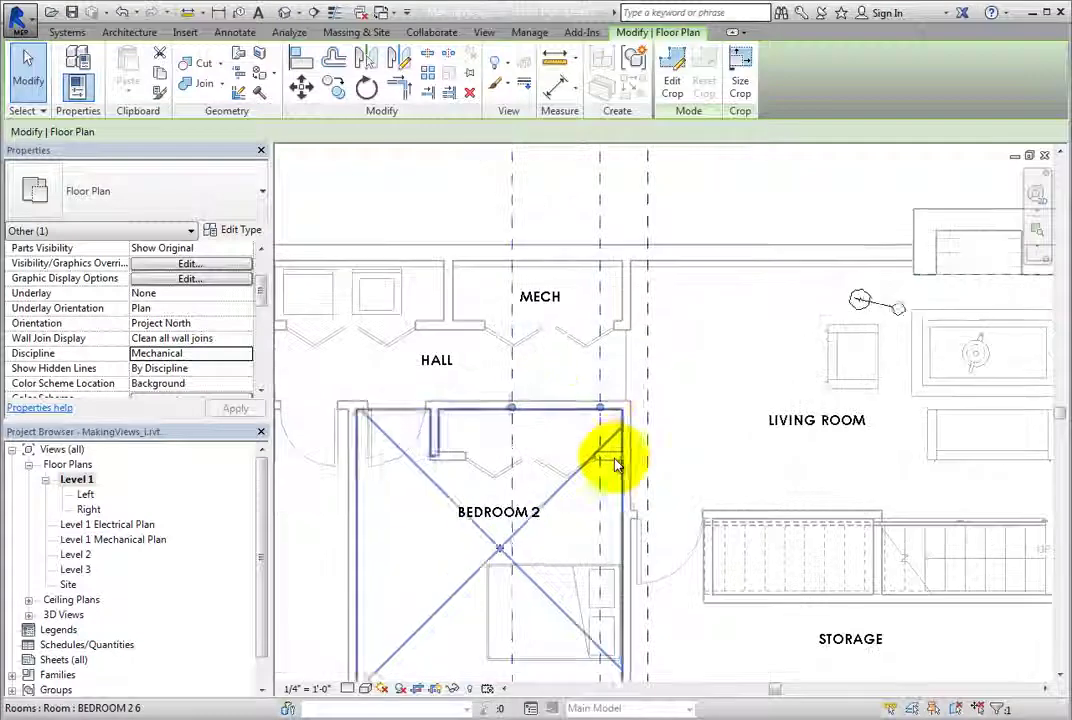
{"action": "left_click", "coordinate": [645, 400]}
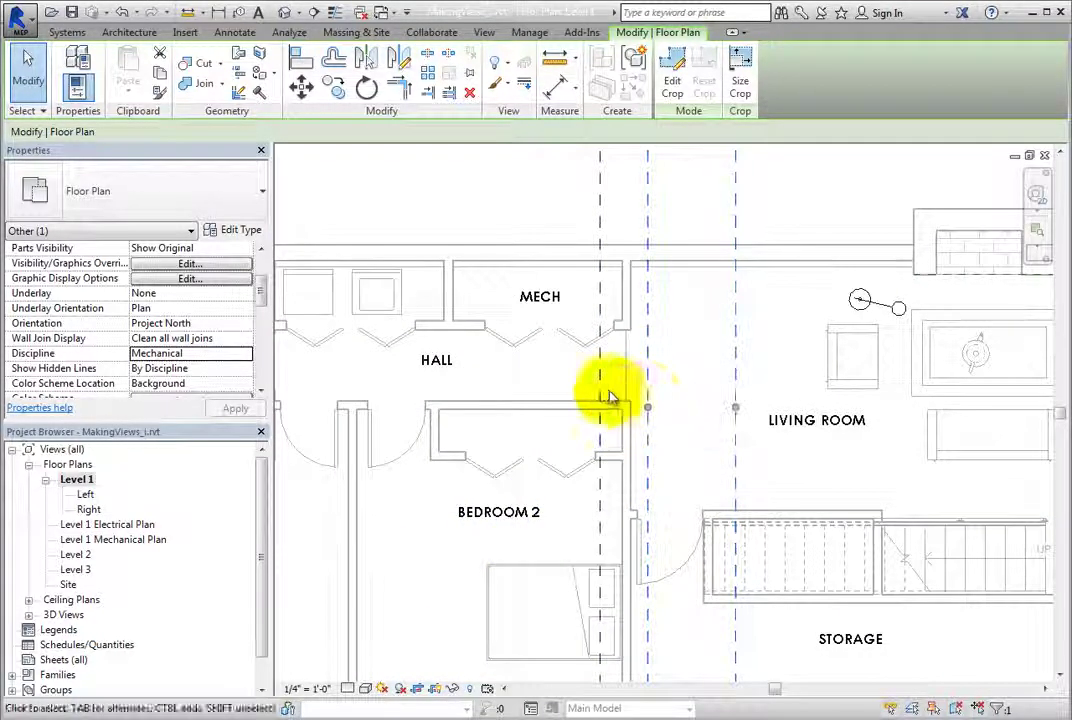
{"action": "left_click", "coordinate": [692, 394]}
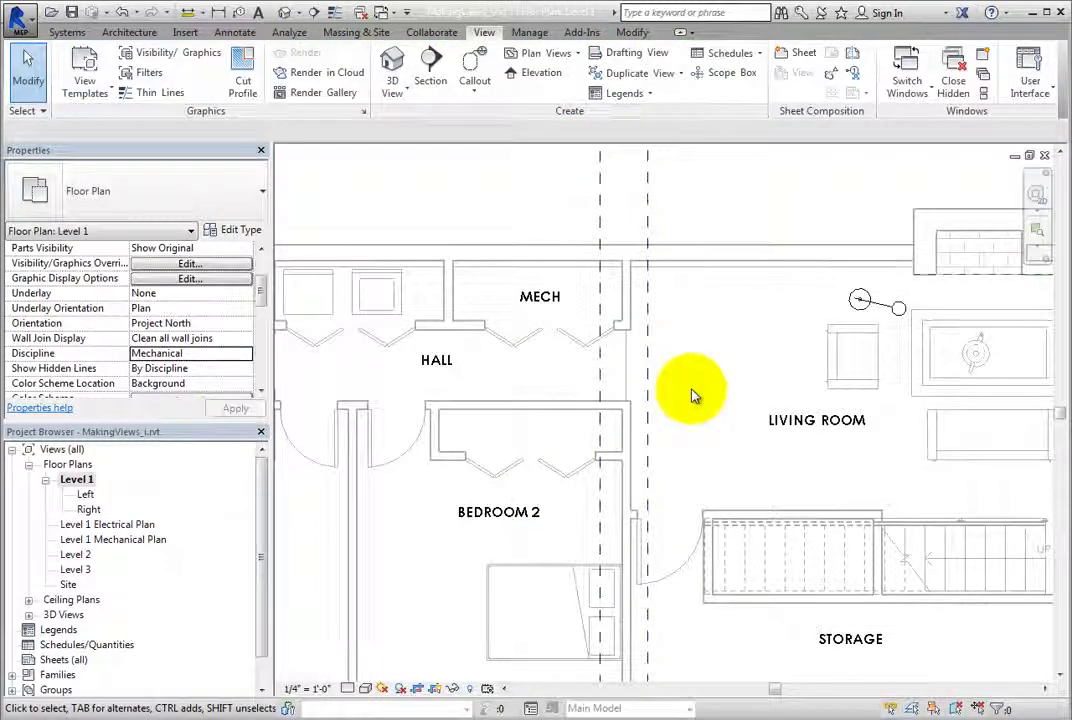
{"action": "scroll", "coordinate": [690, 394], "scroll_direction": "down", "scroll_amount": 3}
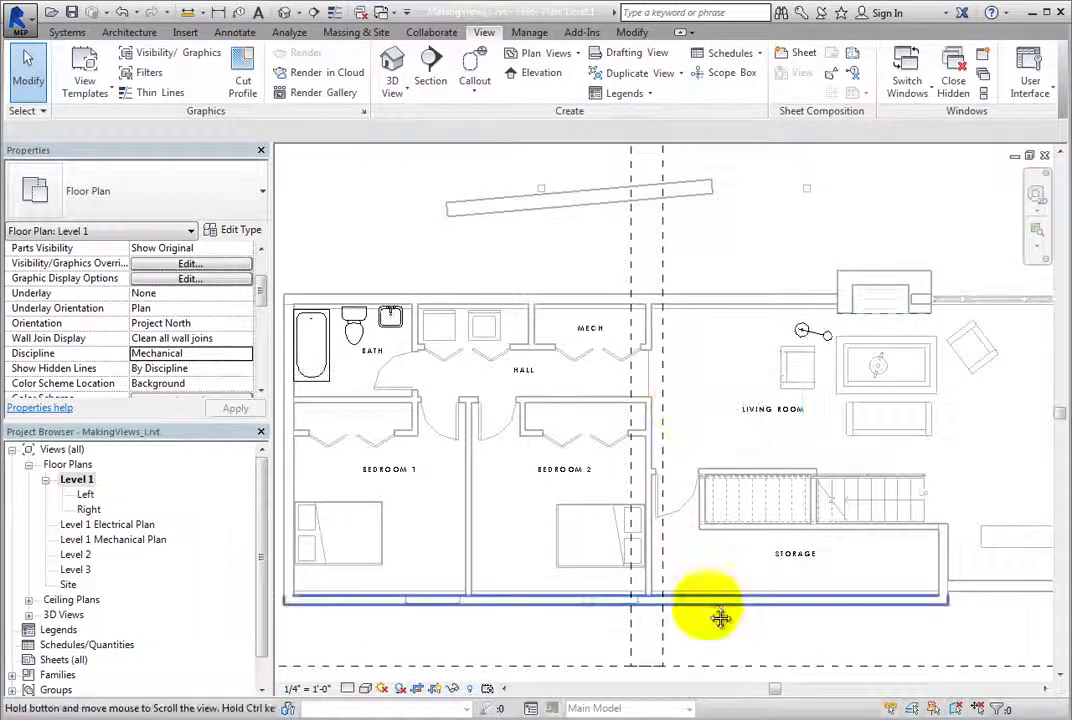
{"action": "middle_click_drag", "start_coordinate": [721, 614], "coordinate": [711, 593]}
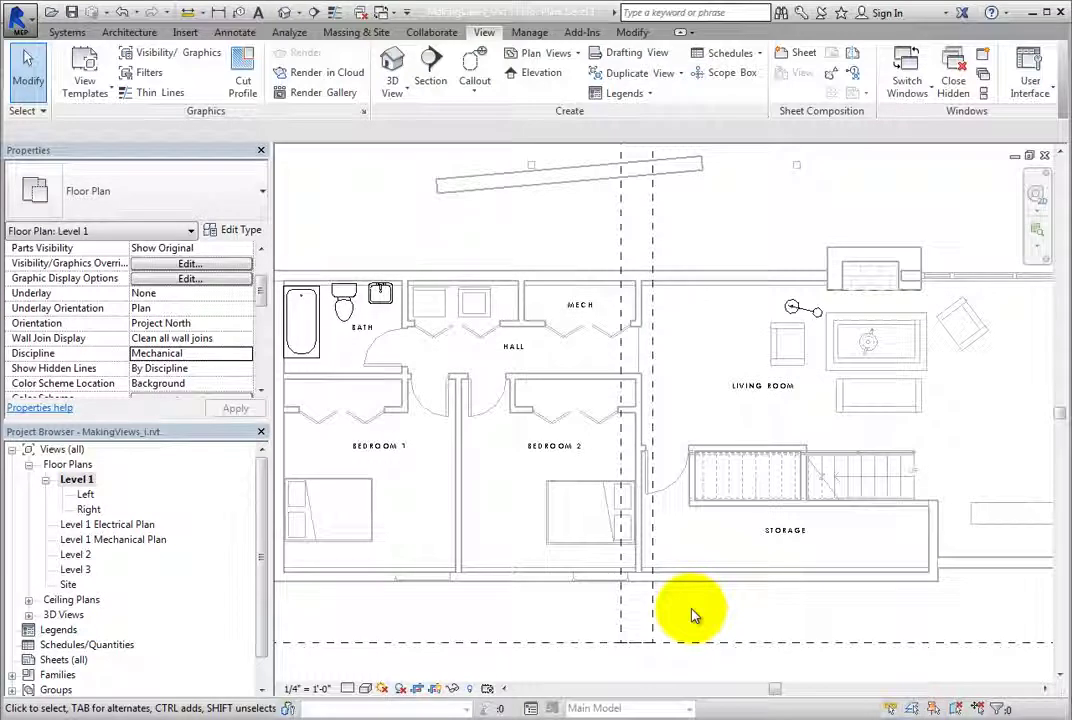
Step: Set the Level 1 view's detail level to Medium and open the dependent Right view
{"action": "left_click", "coordinate": [347, 688]}
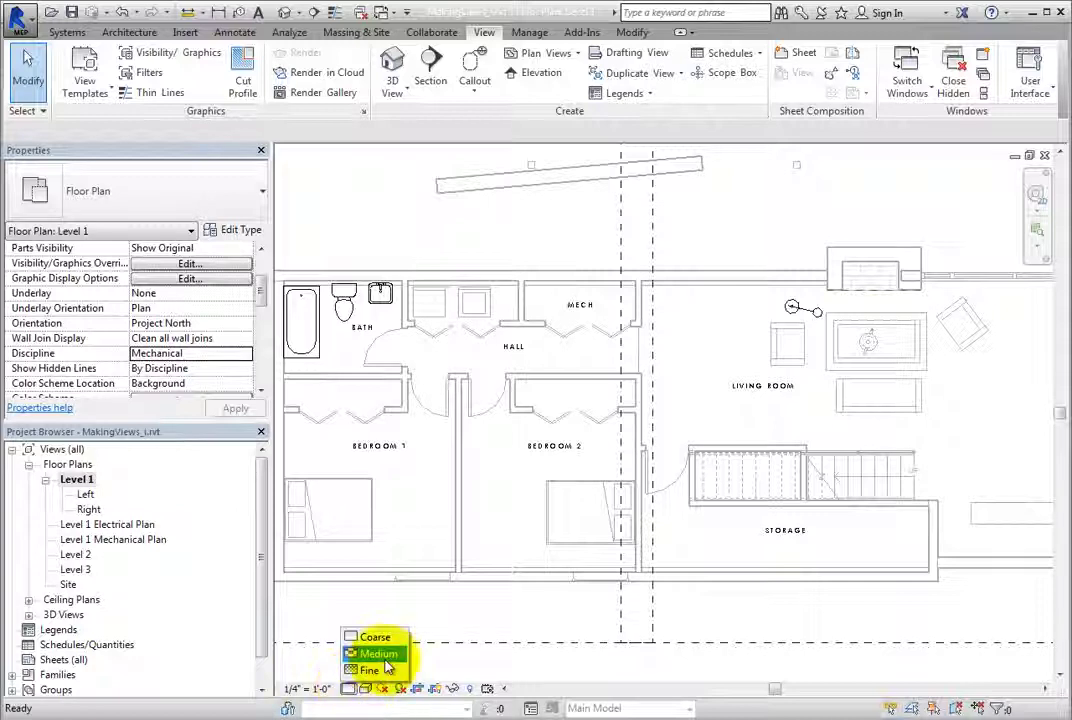
{"action": "left_click", "coordinate": [386, 668]}
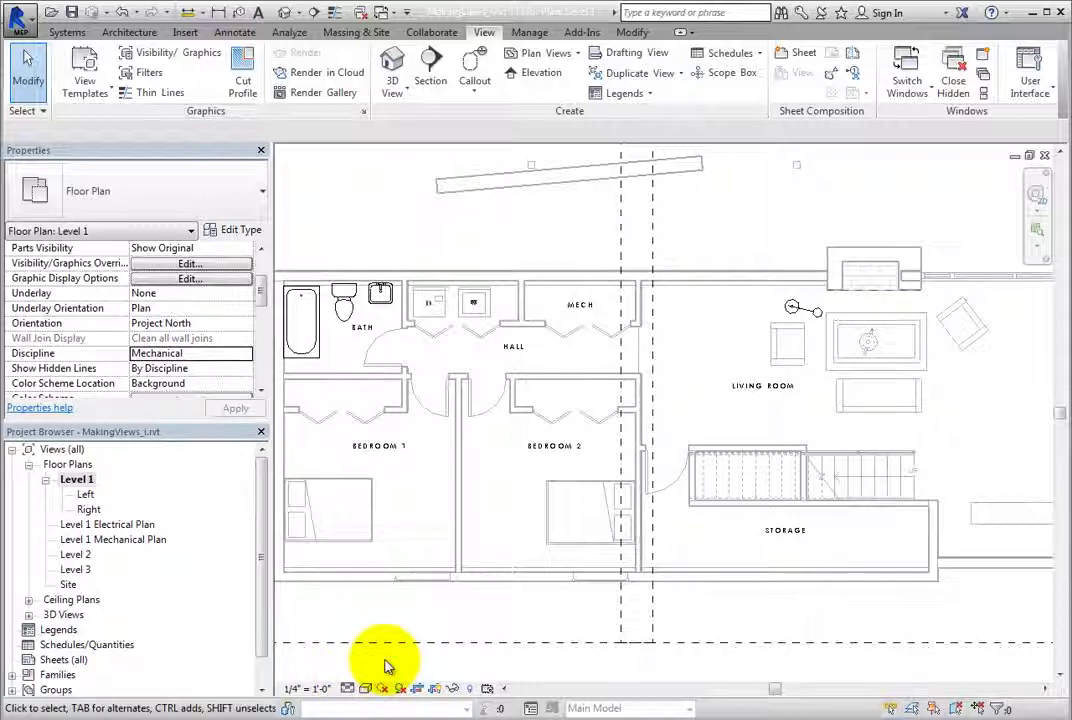
{"action": "double_click", "coordinate": [88, 509]}
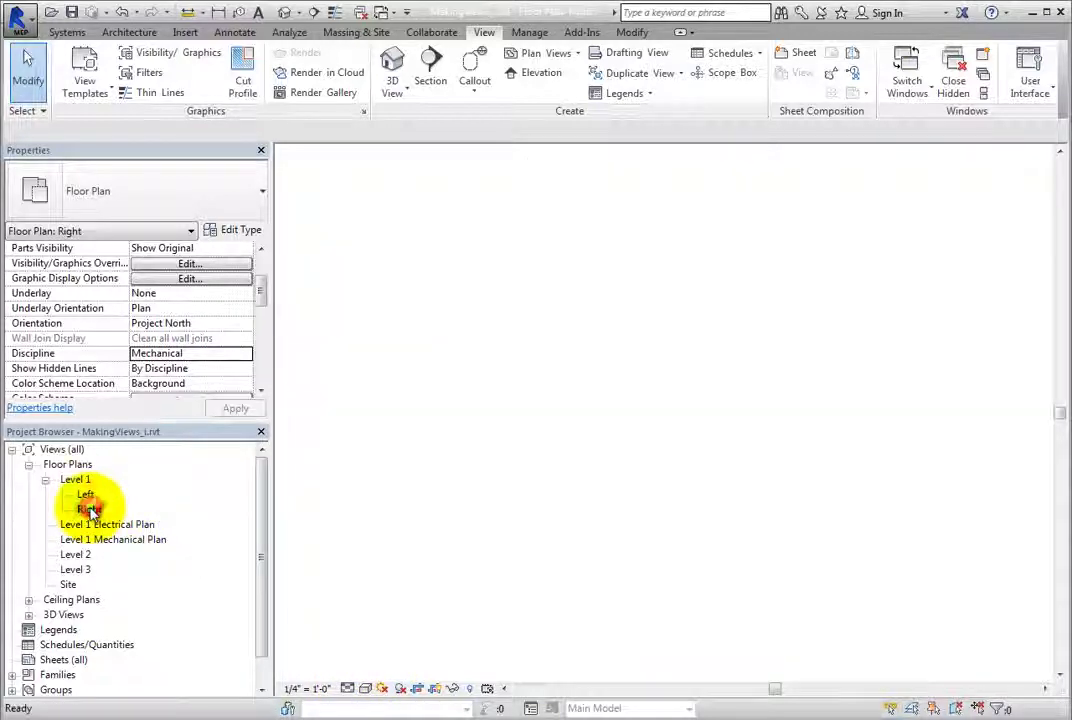